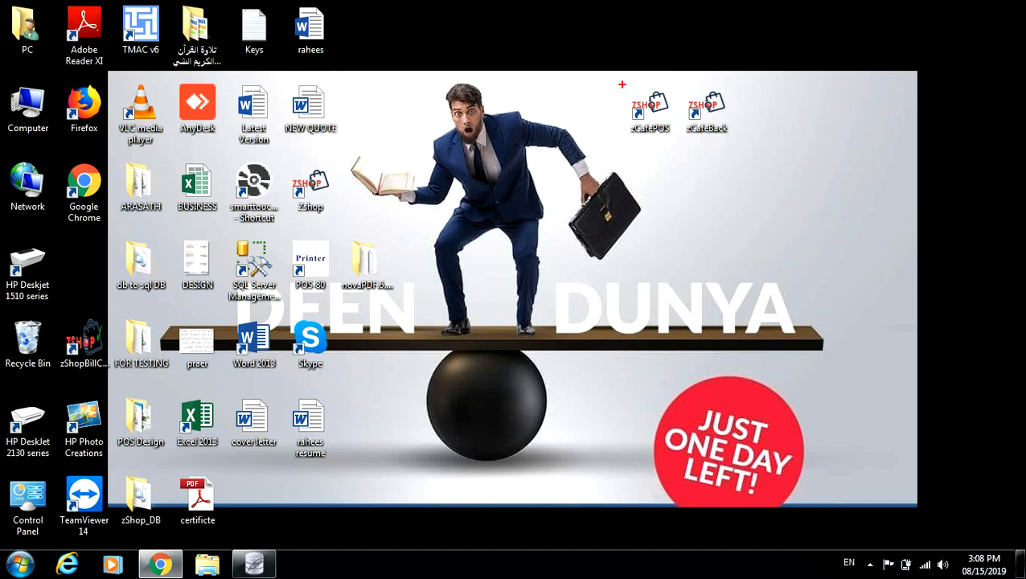
Open the Start menu to list the installed zCafePOS and zCafeBack programs.
mouse_move(620, 87)
left_mouse_down()
mouse_move(650, 139)
mouse_move(776, 142)
left_mouse_up()
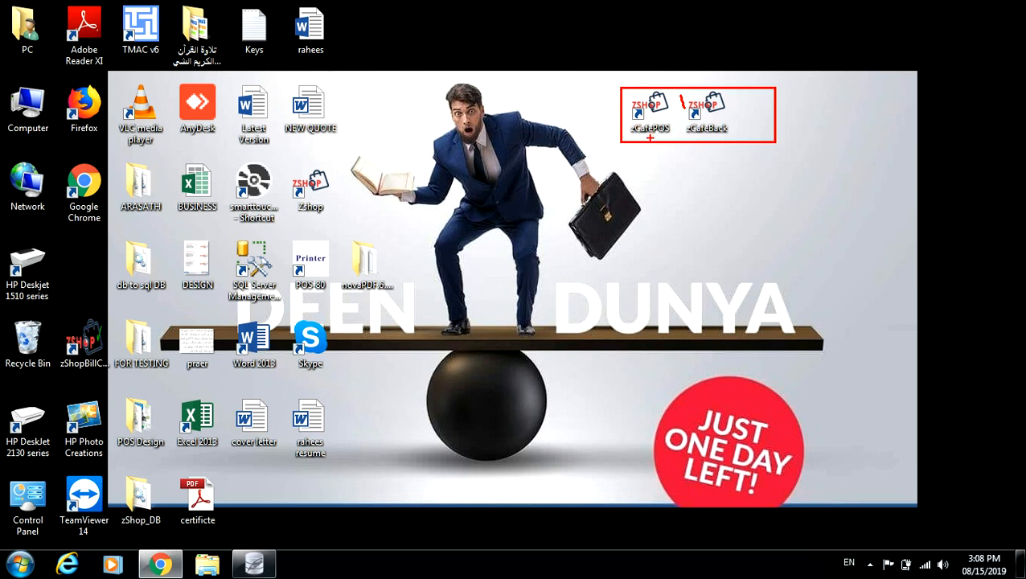
key("super")
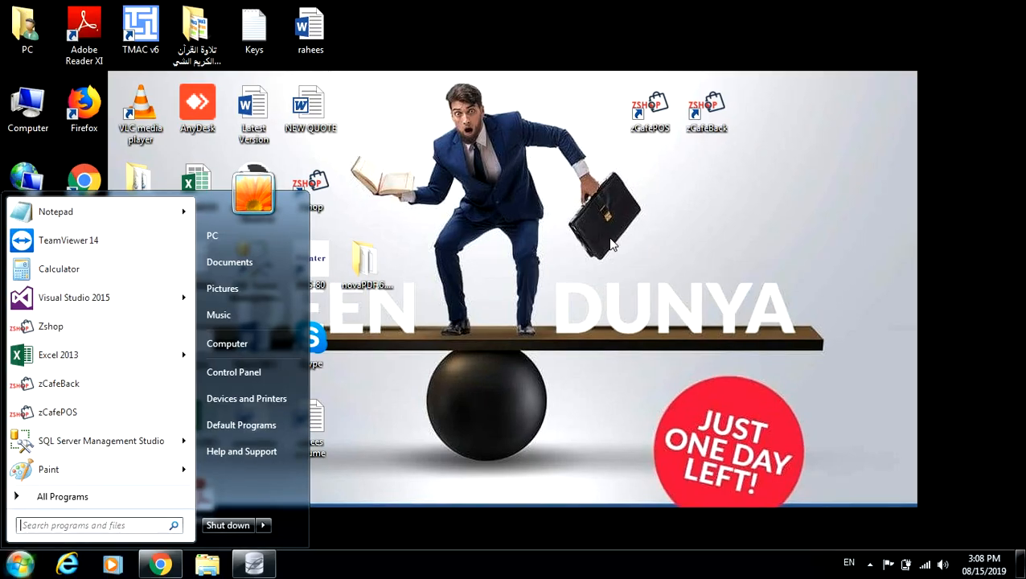
Launch zCafePOS from its desktop shortcut and enter the staff PIN.
left_click(611, 244)
double_click(642, 130)
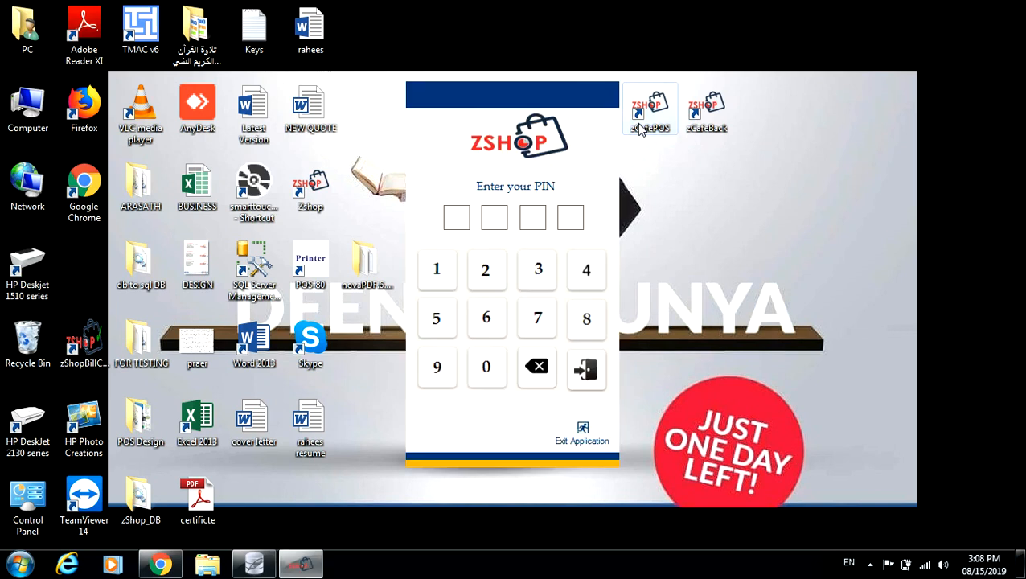
type("1234")
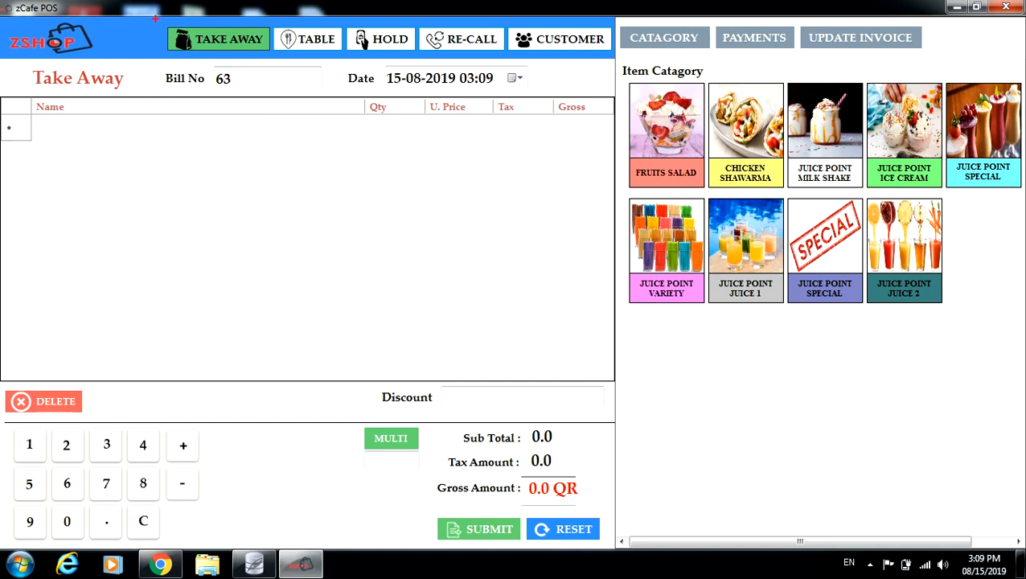
Browse the Fruits Salad and Chicken Shawarma categories, then add Fruit Salad Sada to bill 63.
mouse_move(155, 18)
left_mouse_down()
mouse_move(178, 51)
mouse_move(262, 63)
mouse_move(611, 50)
left_mouse_up()
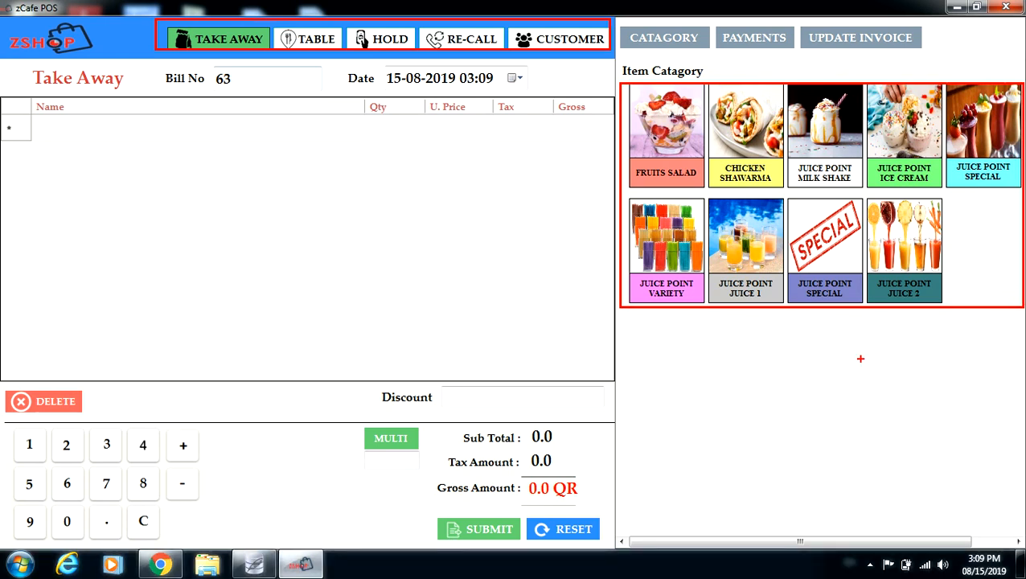
left_click(657, 131)
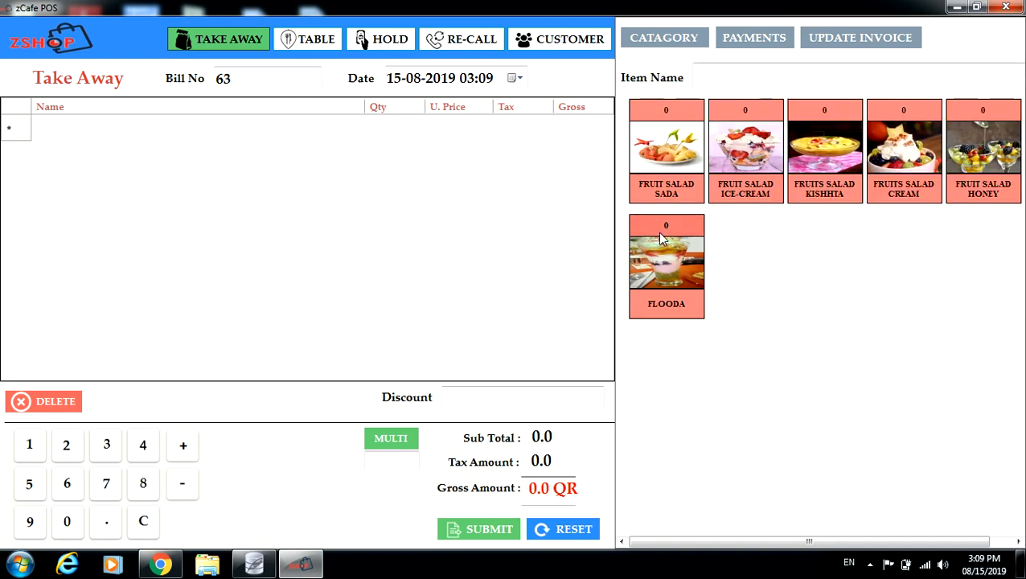
left_click(664, 43)
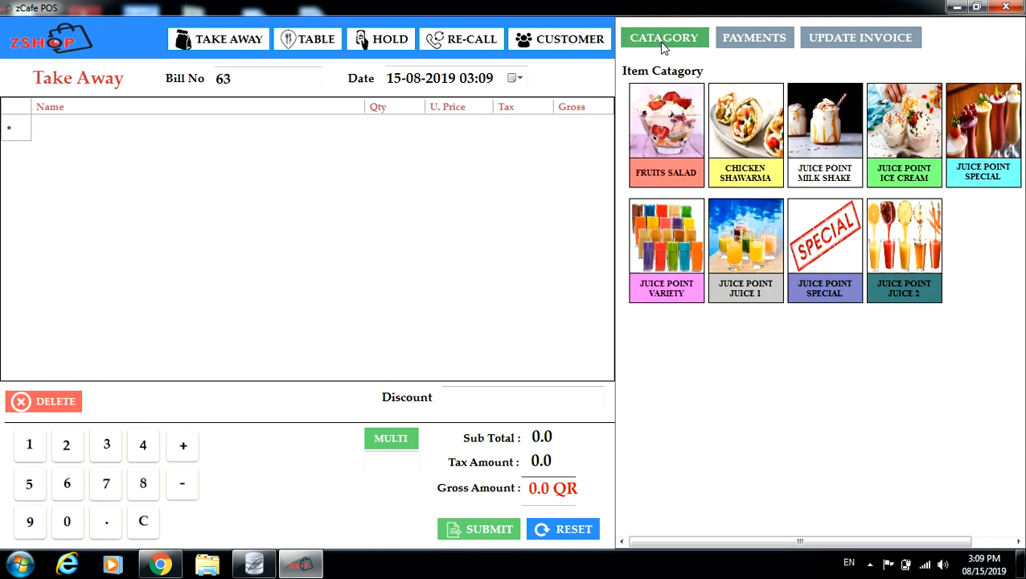
left_click(754, 132)
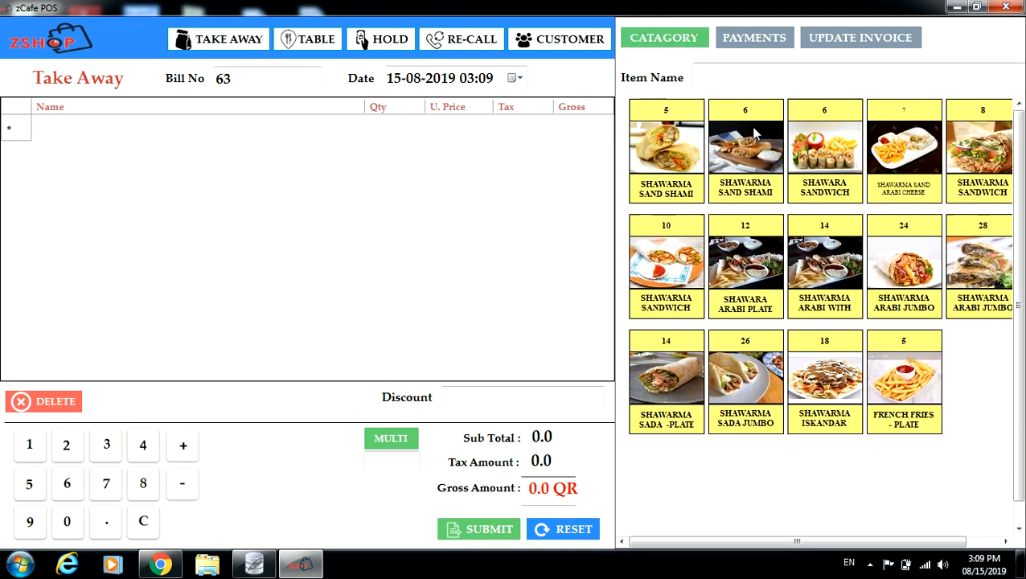
left_click(672, 44)
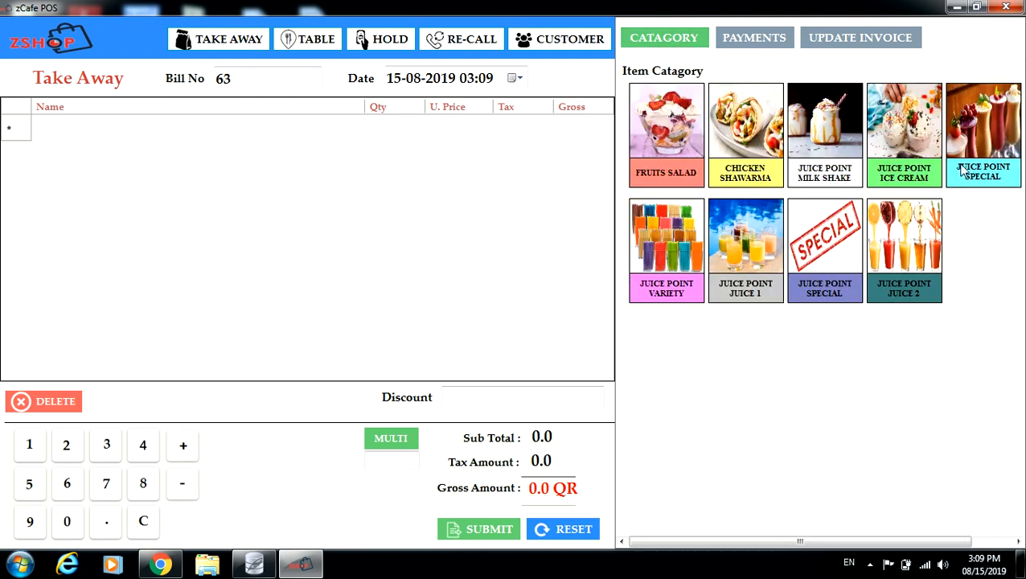
left_click(666, 118)
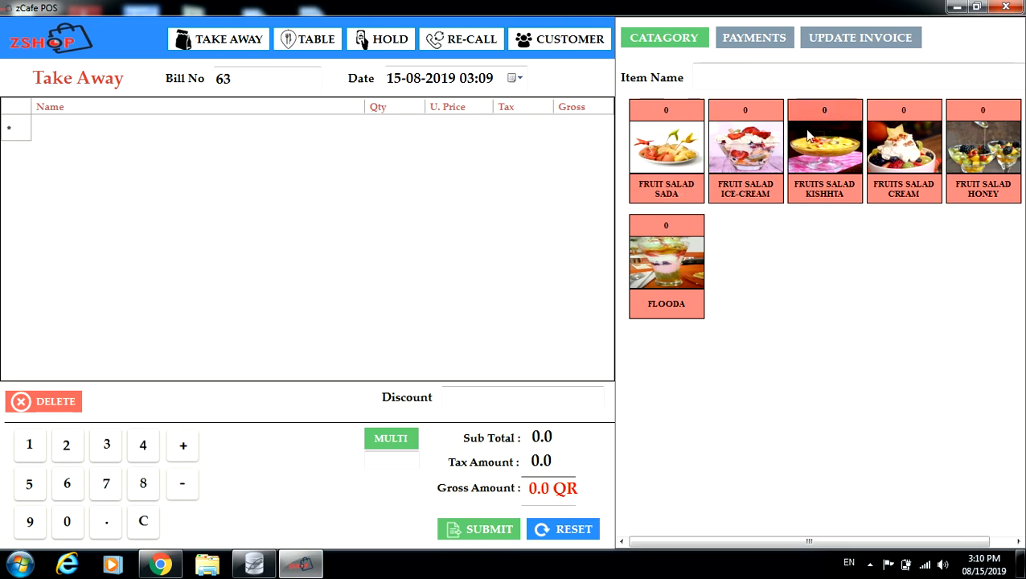
left_click(730, 78)
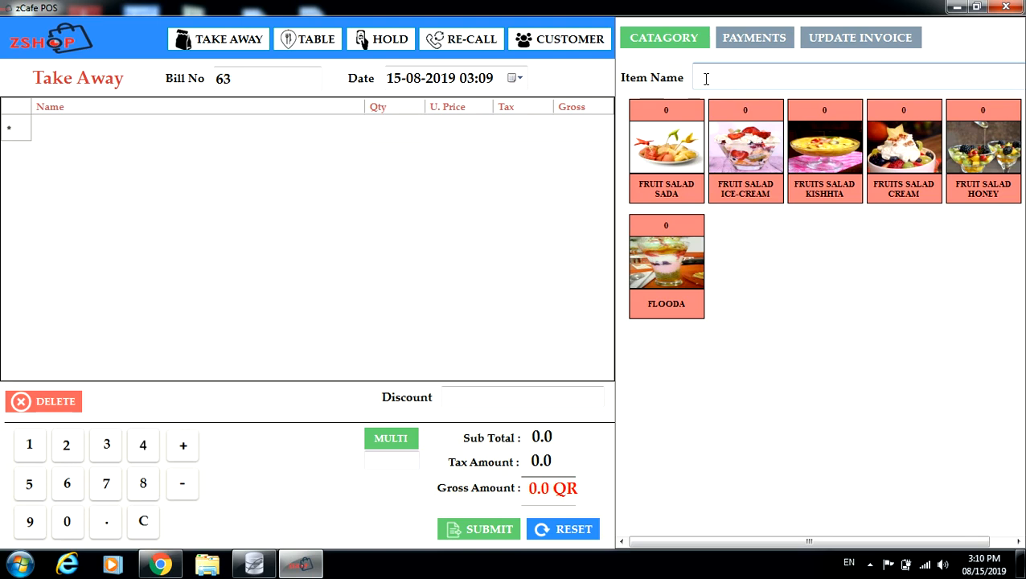
left_click(674, 154)
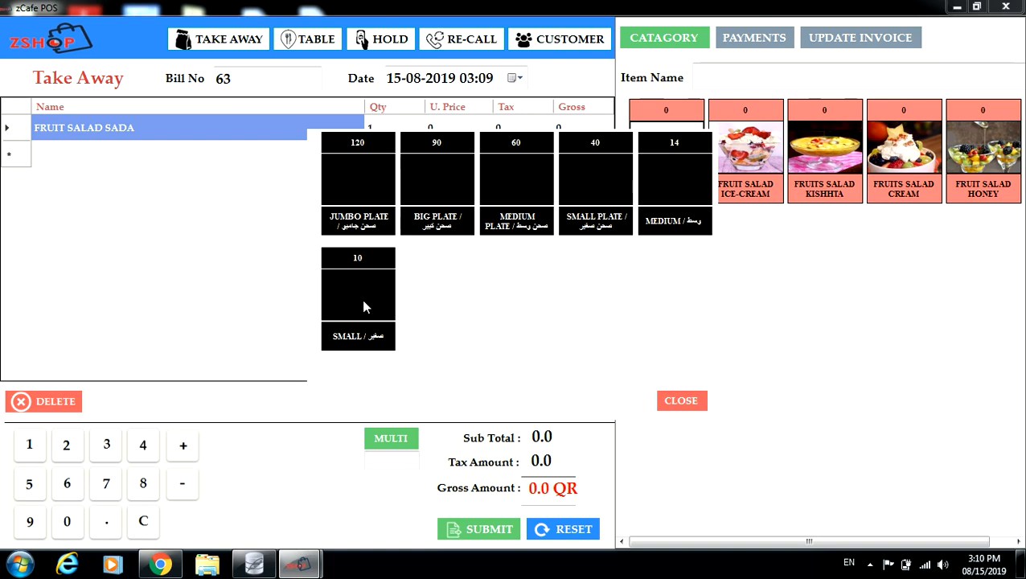
Add Fruit Salad Ice-Cream and a 40 Small Plate to bill 63.
left_click(681, 400)
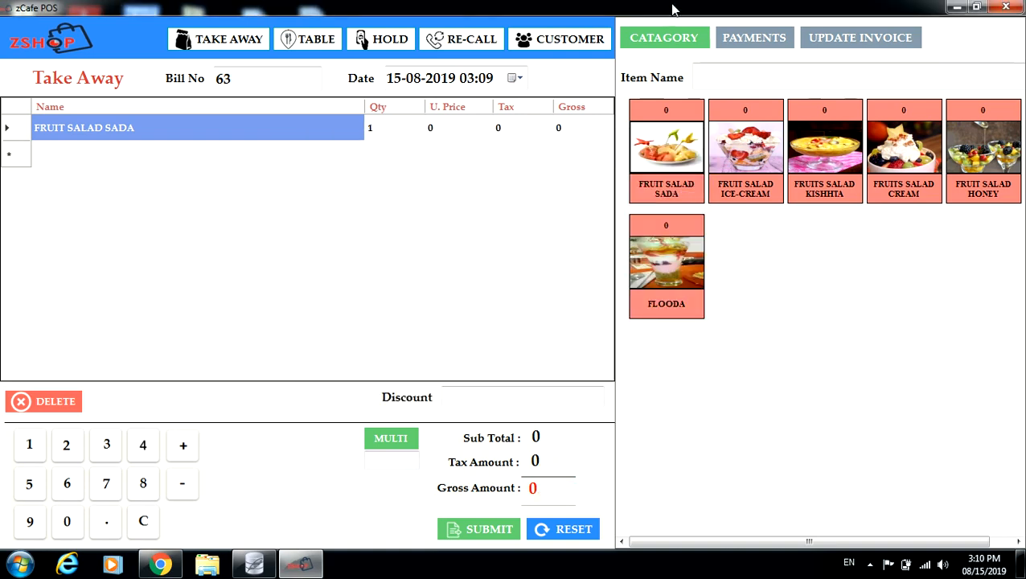
left_click(733, 147)
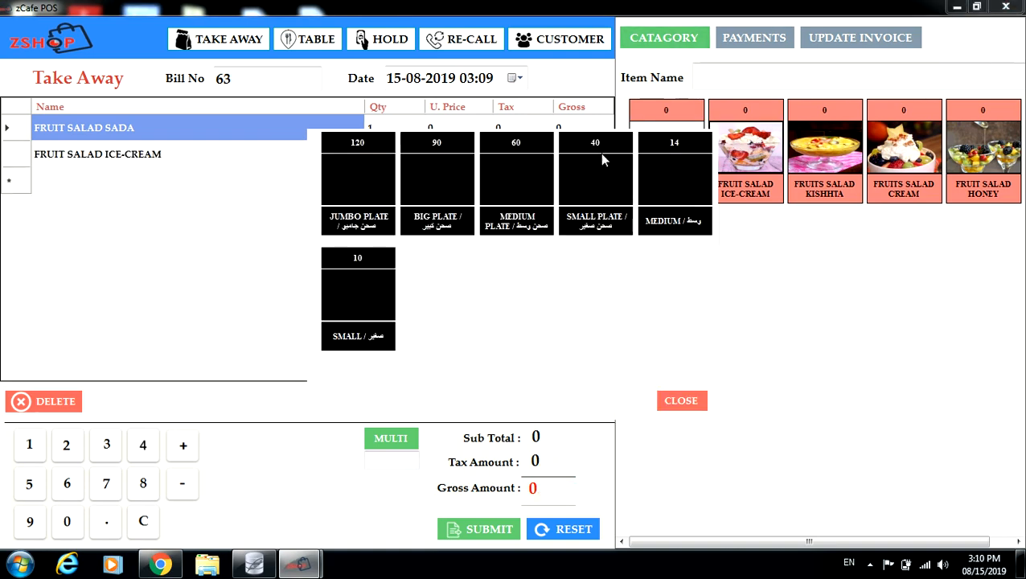
left_click(596, 171)
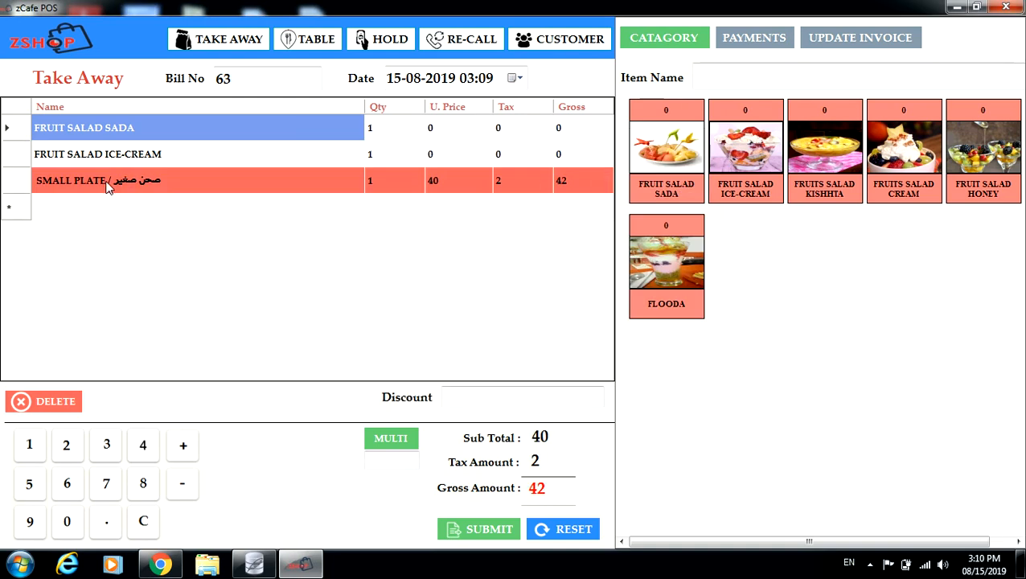
left_click(98, 160)
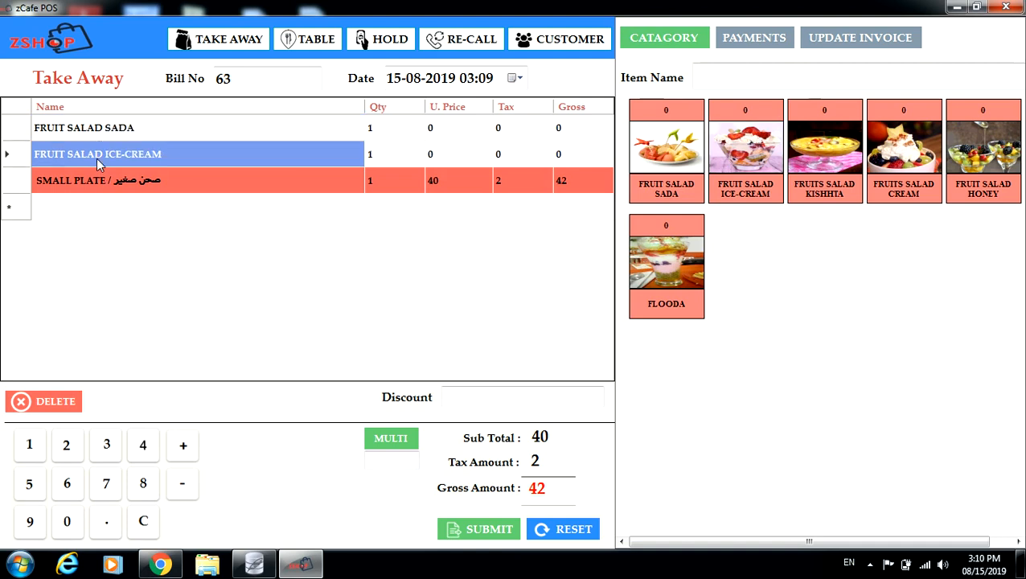
Add Shawarma Sand Shami W Cheese and delete the Small Plate line from the bill.
left_click(663, 38)
left_click(763, 141)
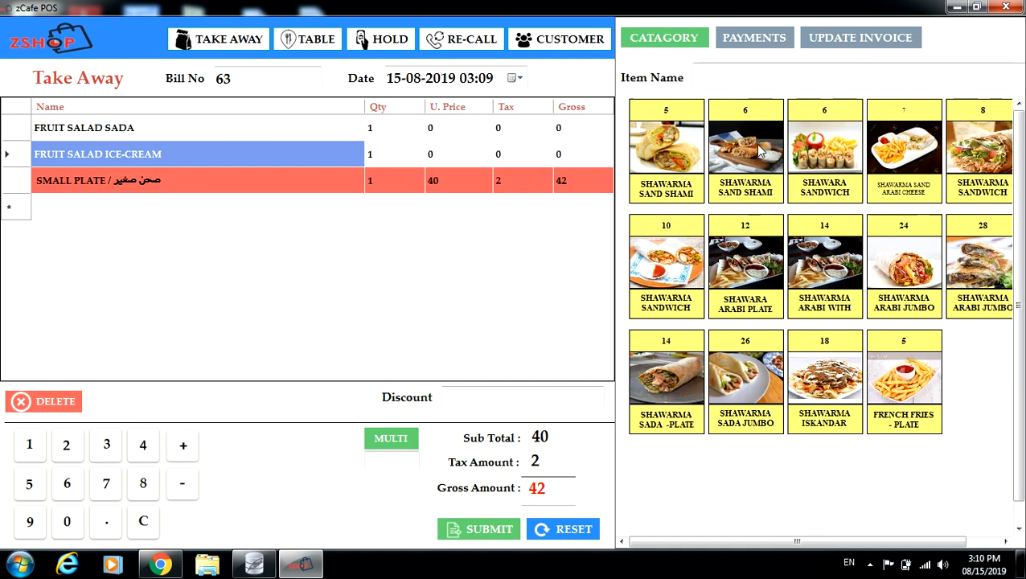
left_click(750, 154)
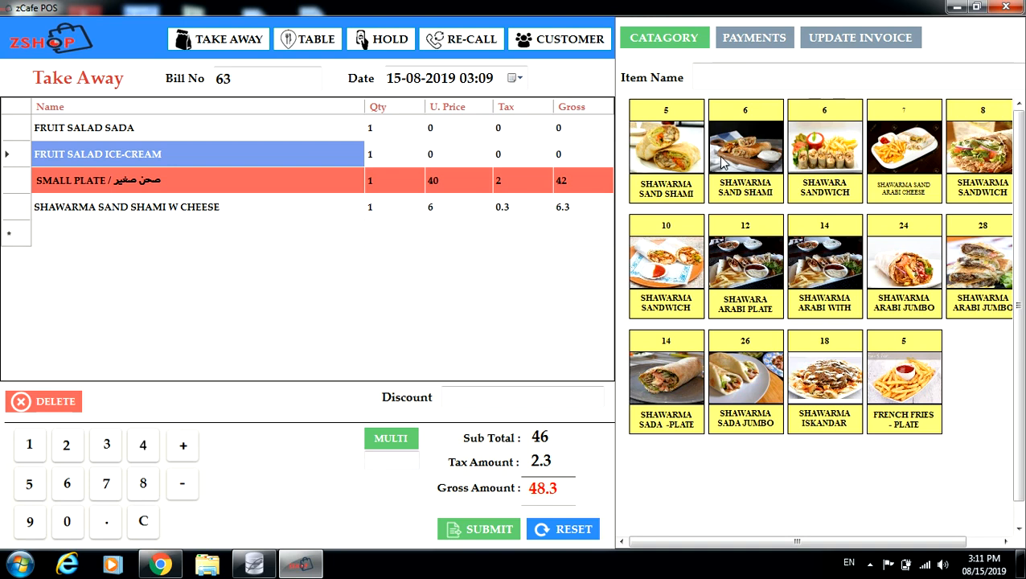
left_click(679, 37)
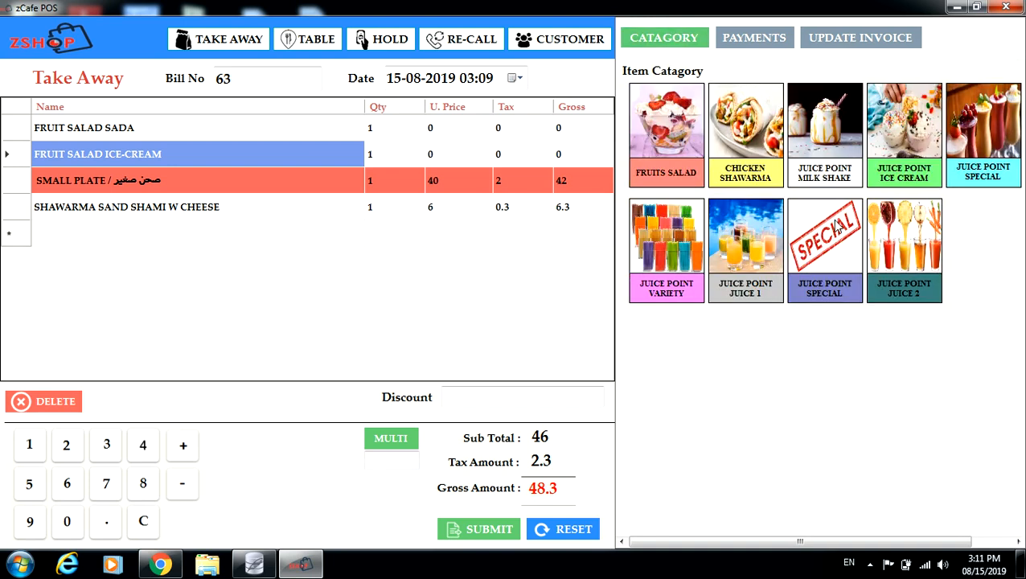
left_click(14, 181)
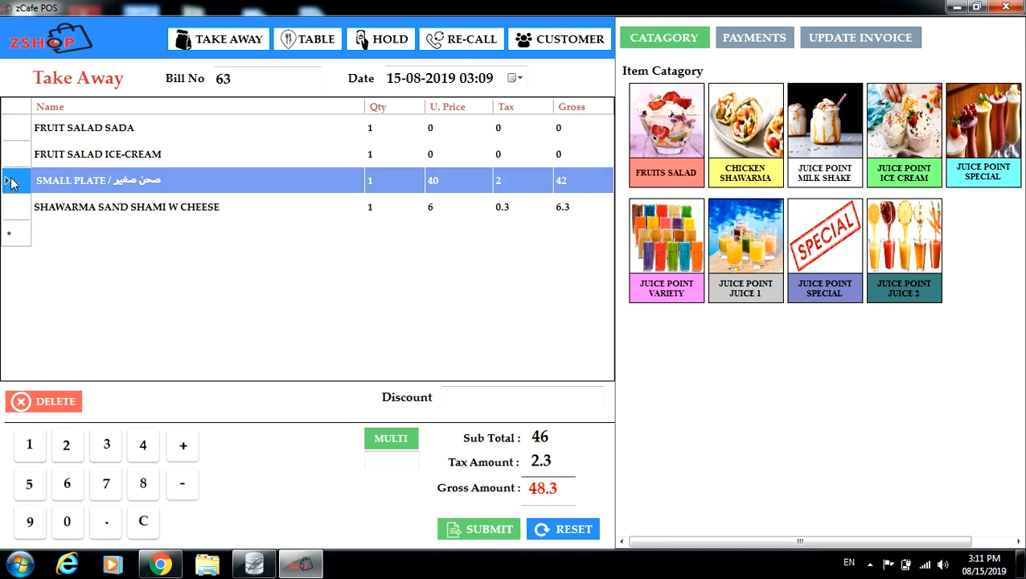
left_click(35, 406)
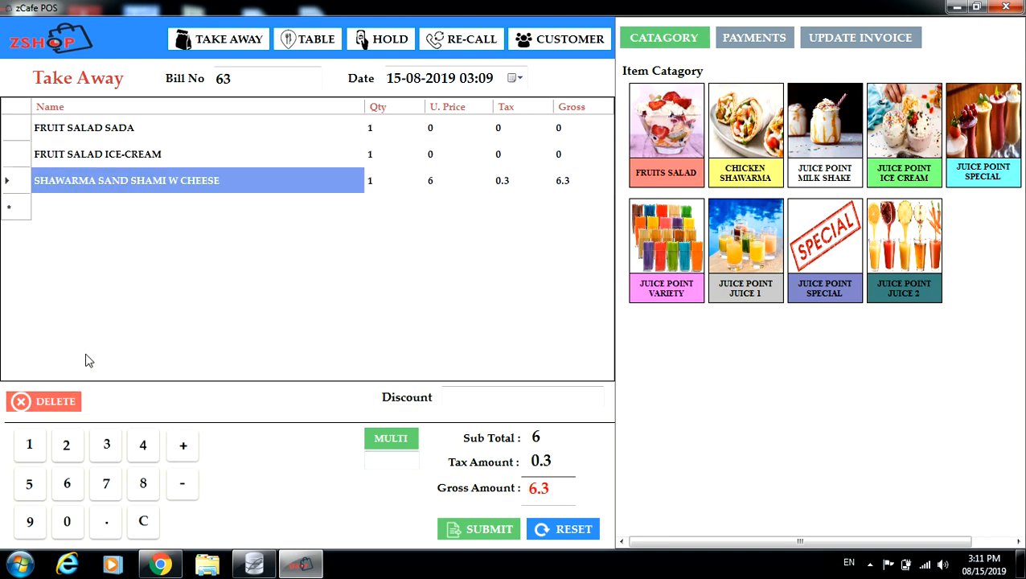
Pay bill 63 in cash with 10 tendered and close the Token #3 receipt.
left_click(489, 530)
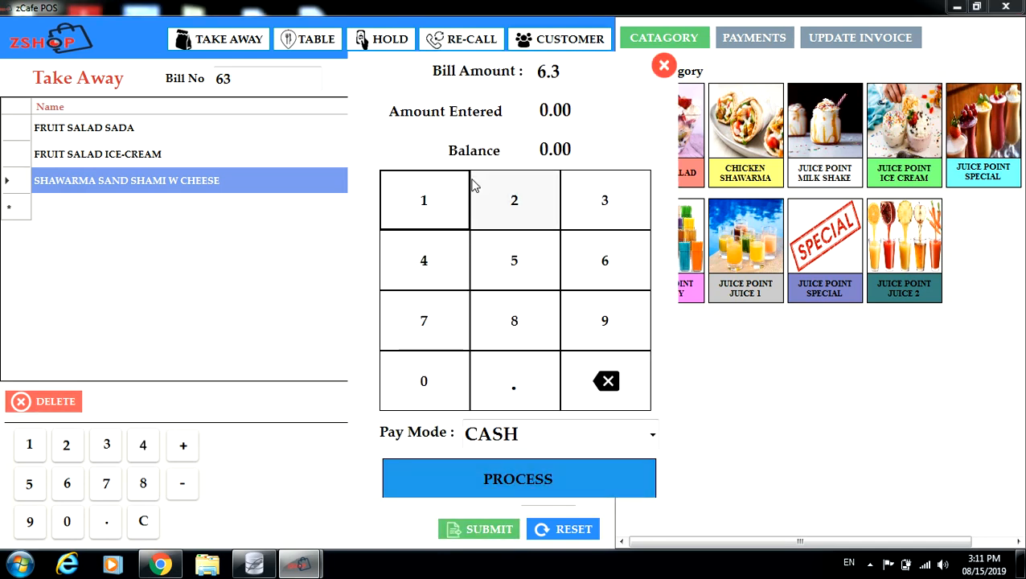
left_click(442, 206)
left_click(426, 382)
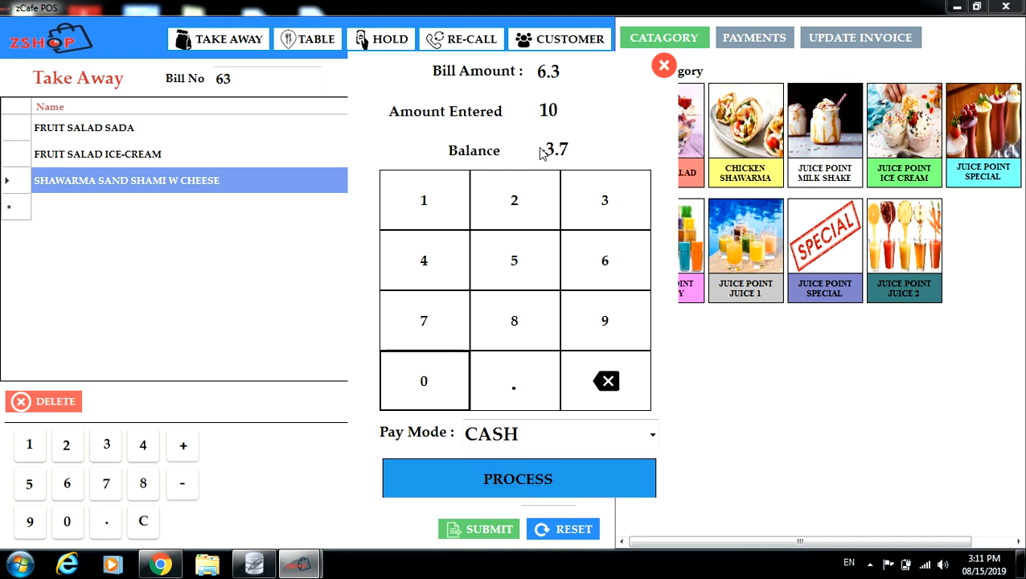
left_click(652, 435)
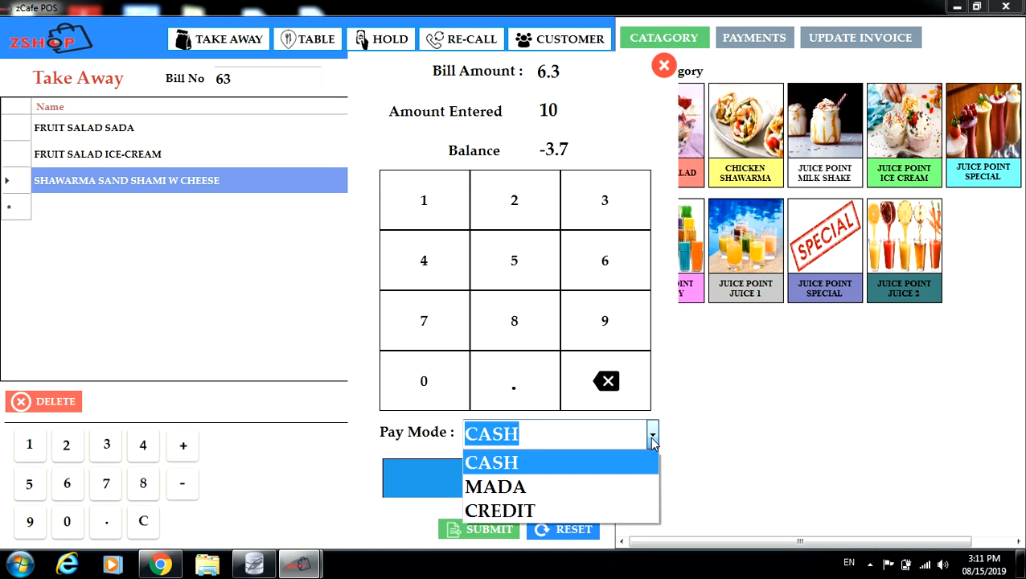
left_click(652, 439)
left_click(508, 480)
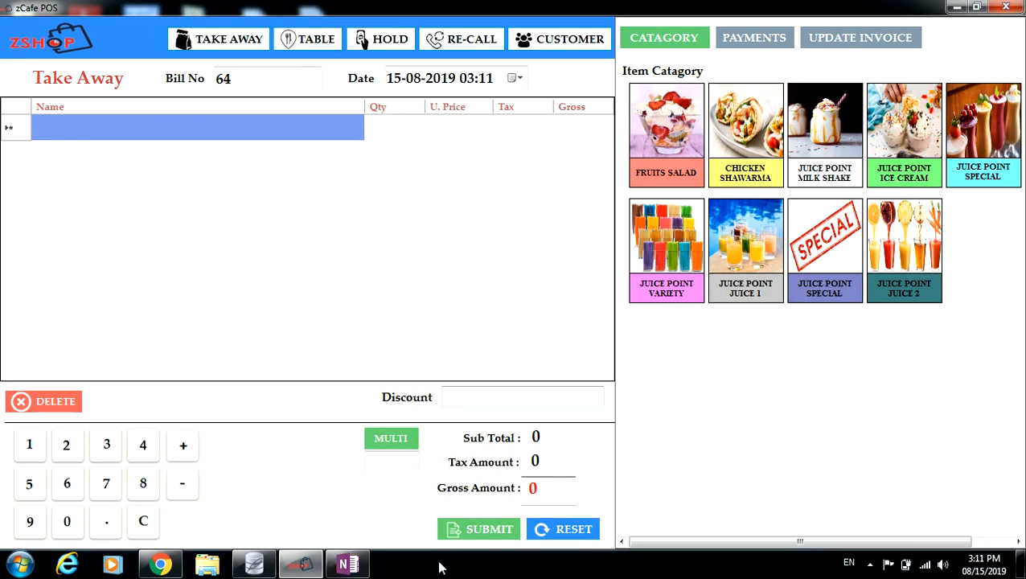
left_click(350, 566)
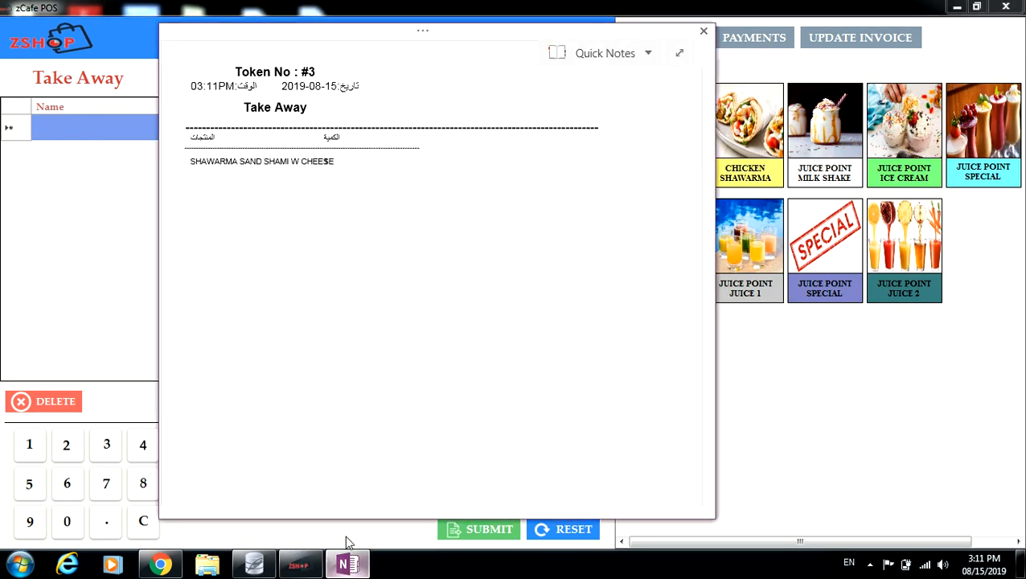
left_click(702, 45)
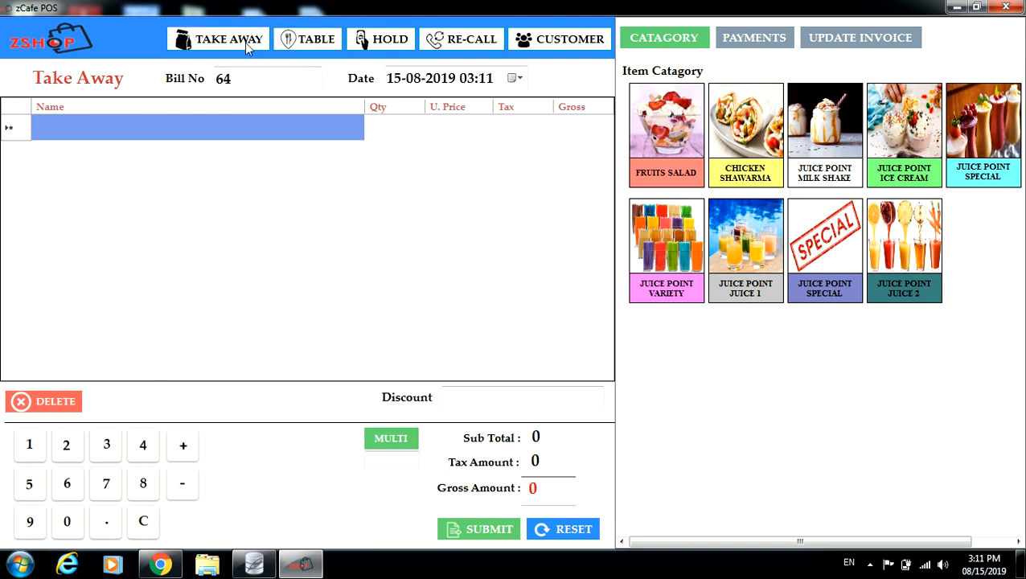
Start a Table 1 order with Shawarma Sand Shami, Shawarma Sand Shami W Cheese and another sandwich.
left_click(325, 46)
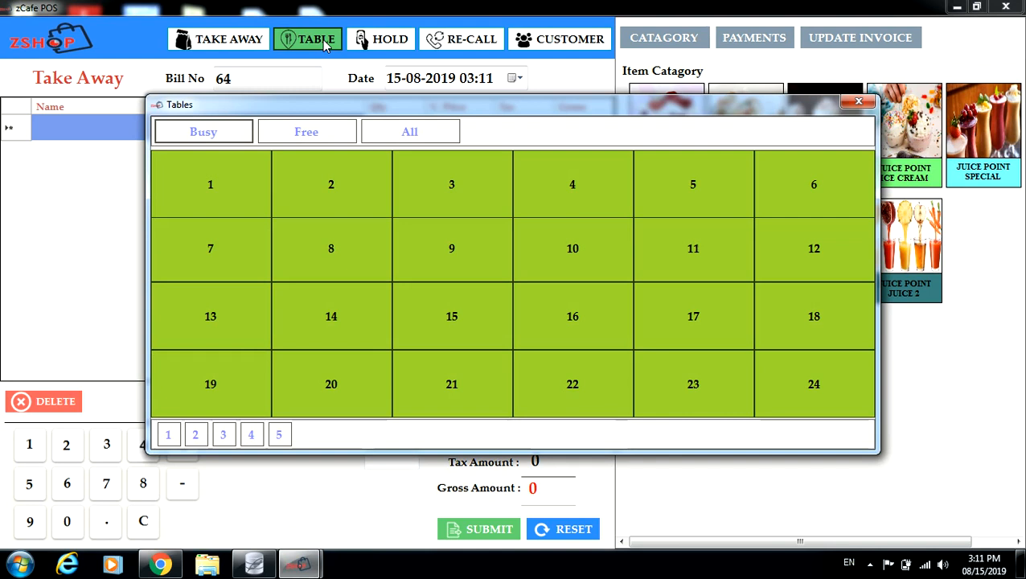
left_click(226, 194)
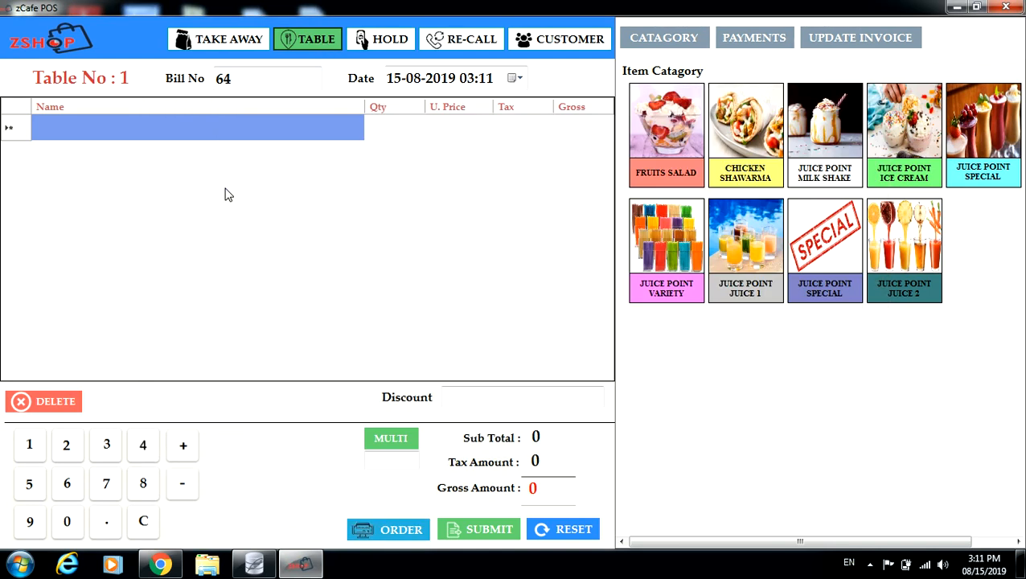
left_click(748, 138)
left_click(653, 161)
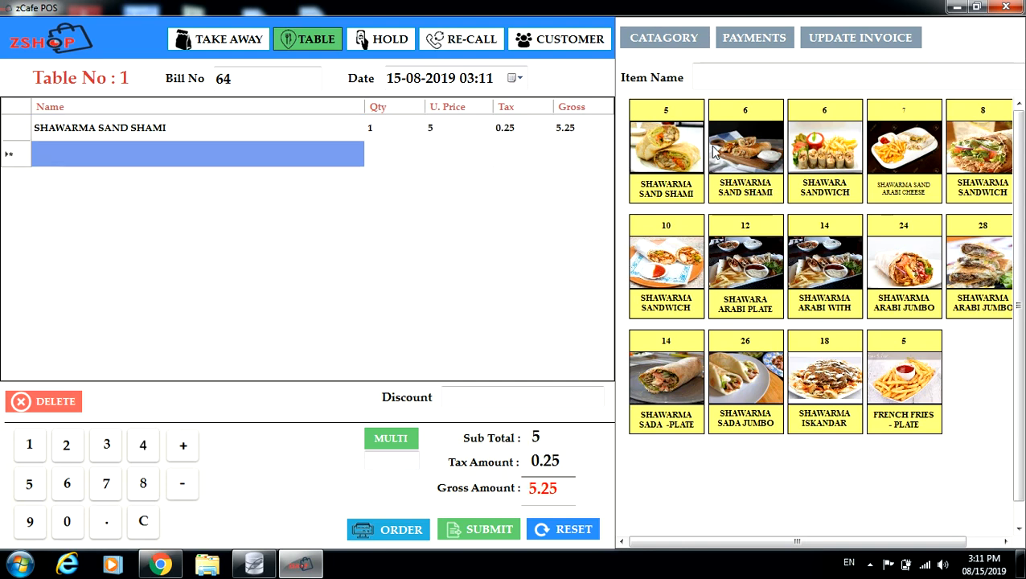
left_click(742, 150)
left_click(813, 153)
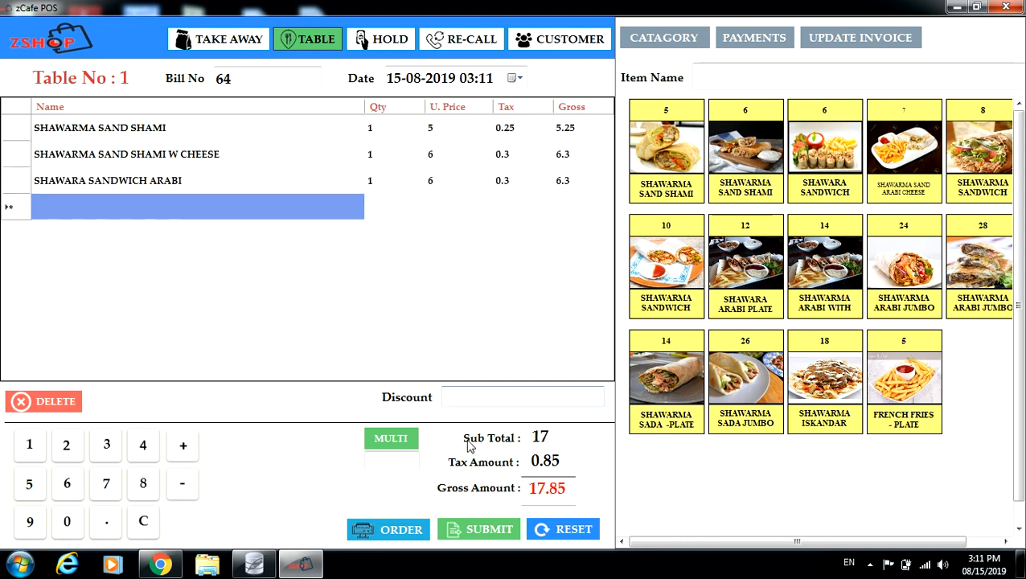
Send Table 1's order to the kitchen and close the printed Token #4 ticket.
left_click(373, 534)
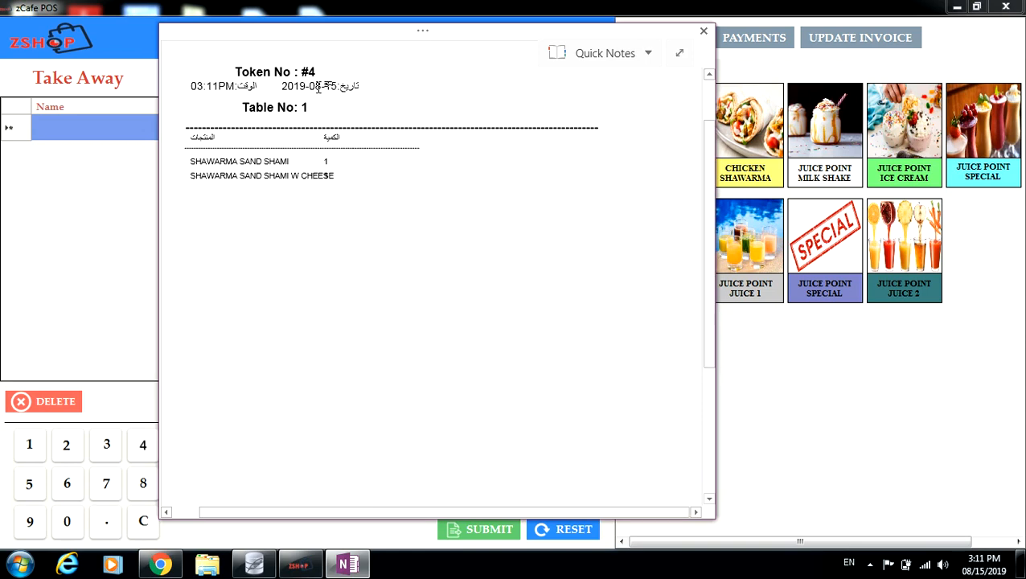
left_click_drag(313, 108, 304, 185)
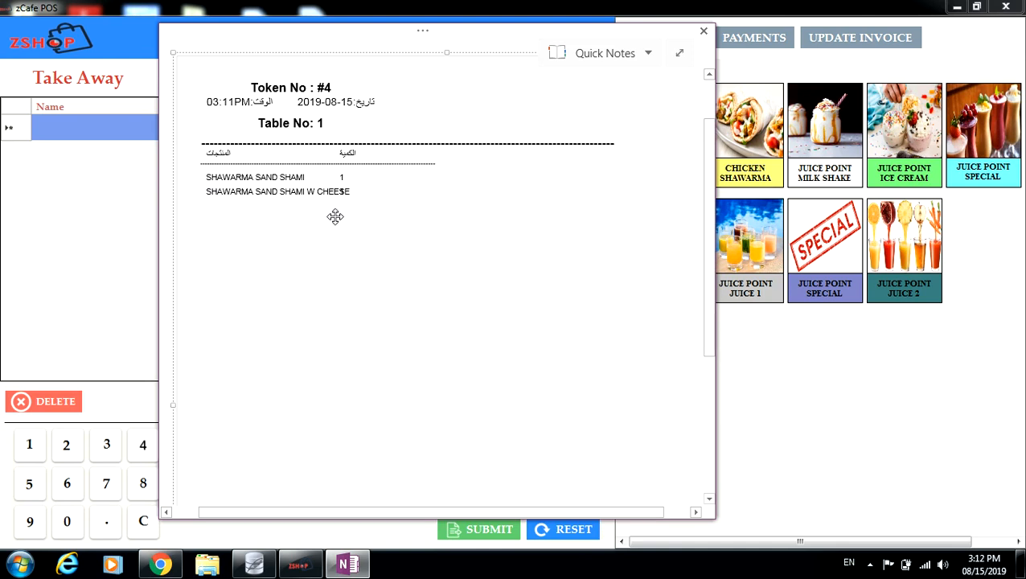
left_click(703, 31)
left_click(308, 42)
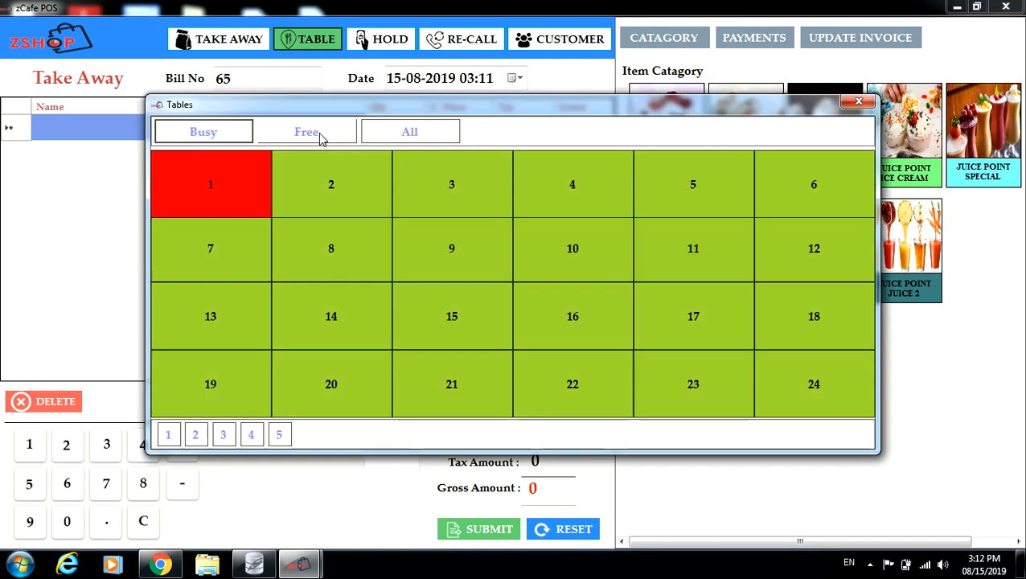
Add another Shawarma Sand Shami W Cheese to Table 1 and send it to the kitchen.
left_click(224, 188)
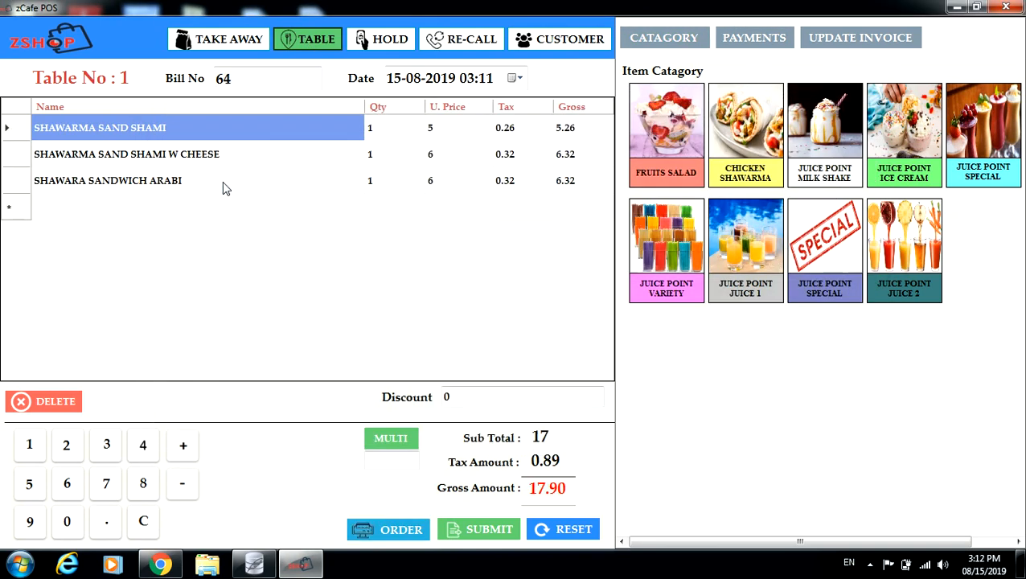
left_click(741, 150)
left_click(740, 149)
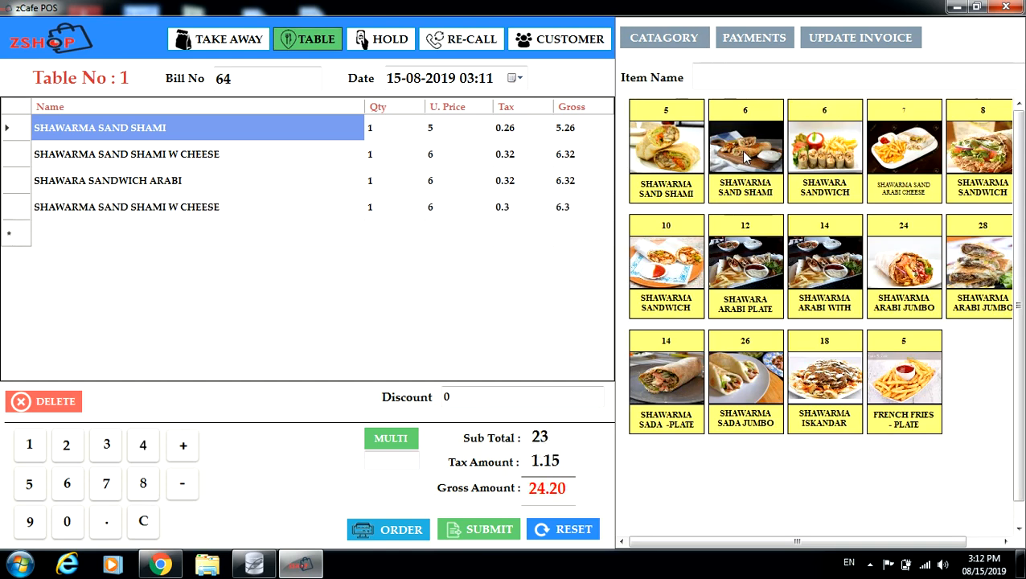
left_click(380, 527)
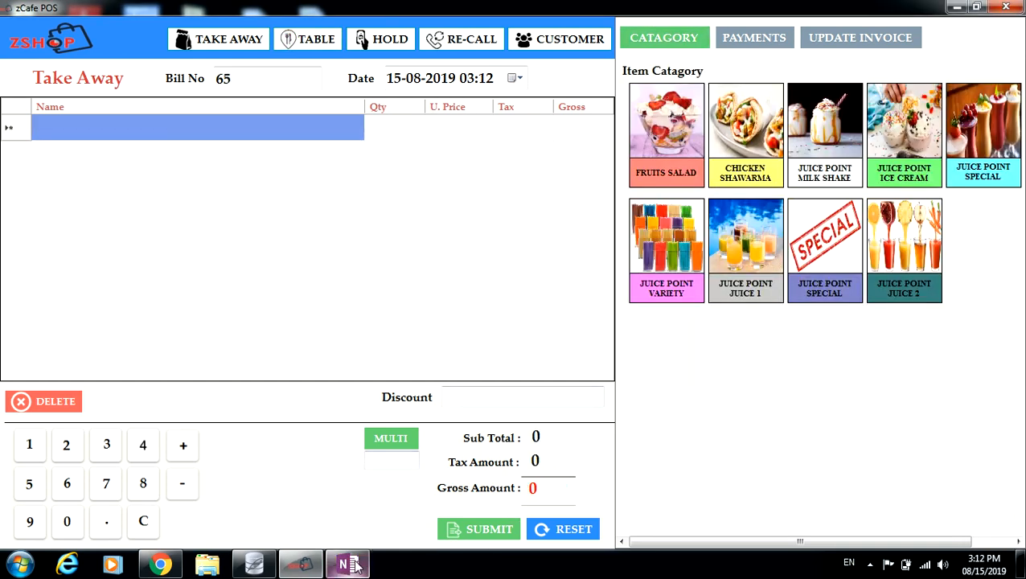
left_click(359, 554)
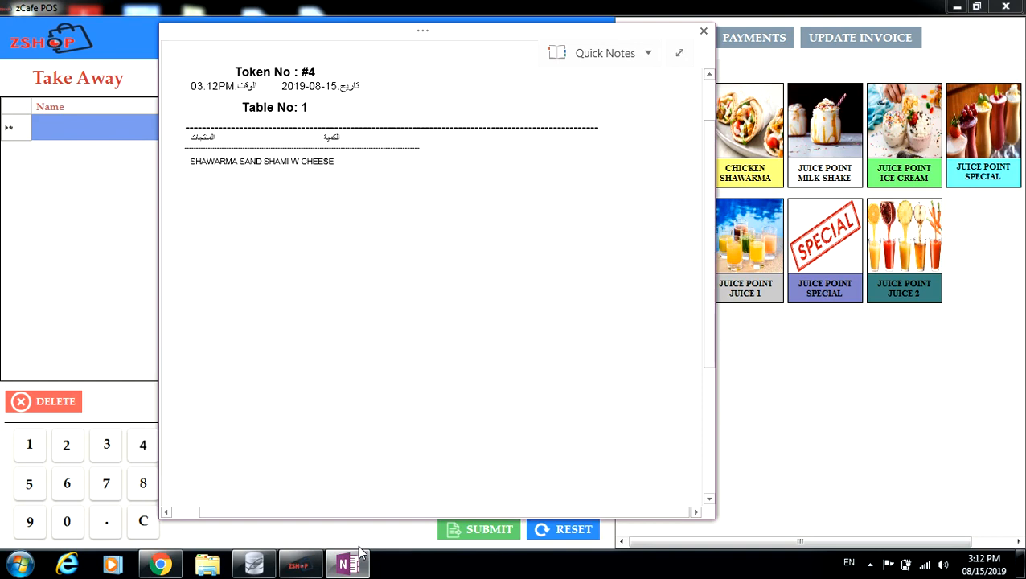
left_click(704, 31)
Reopen Table 1 and start deleting the Shawara Sandwich Arabi line.
left_click(312, 44)
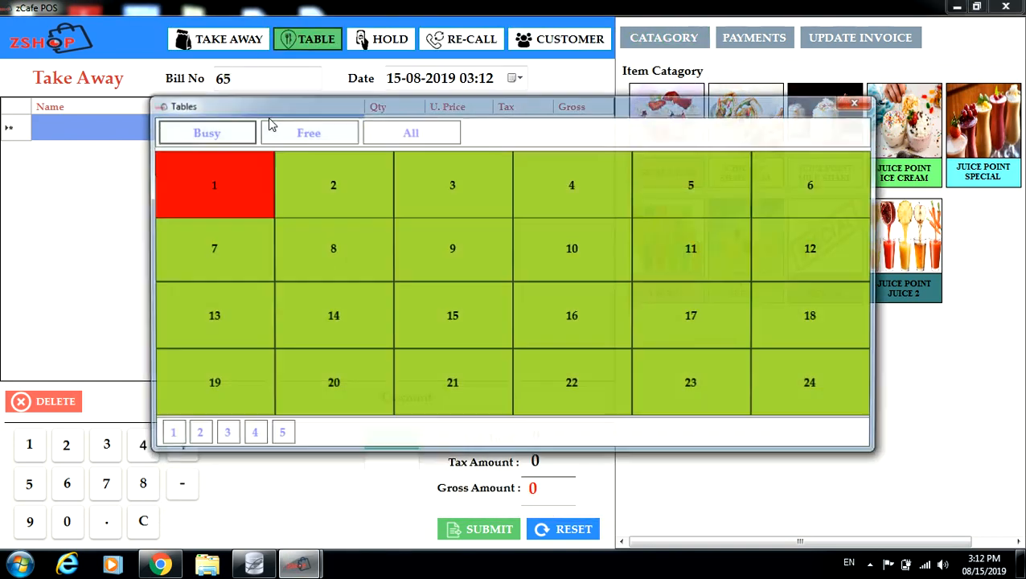
left_click(214, 178)
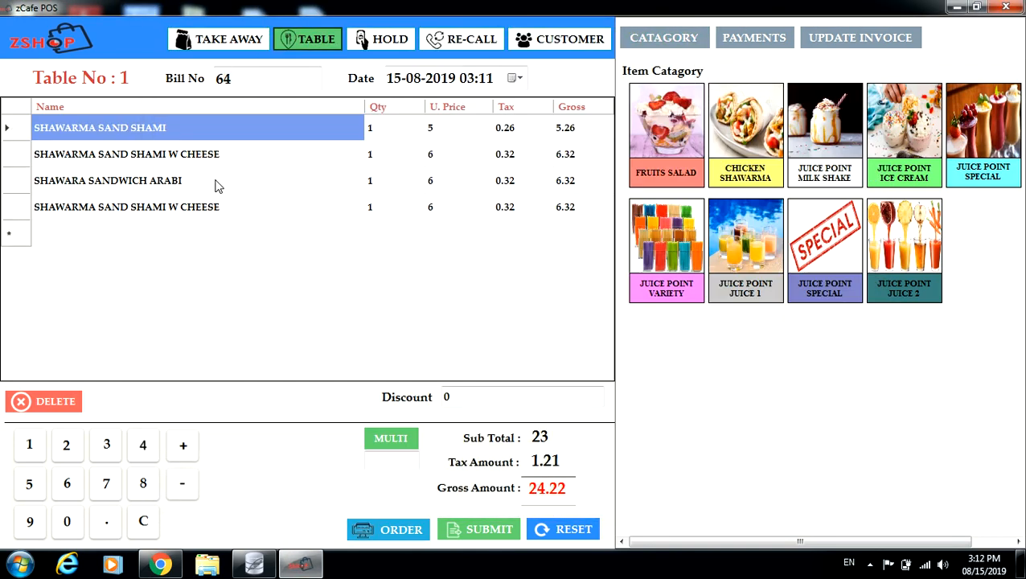
left_click(20, 183)
left_click(61, 404)
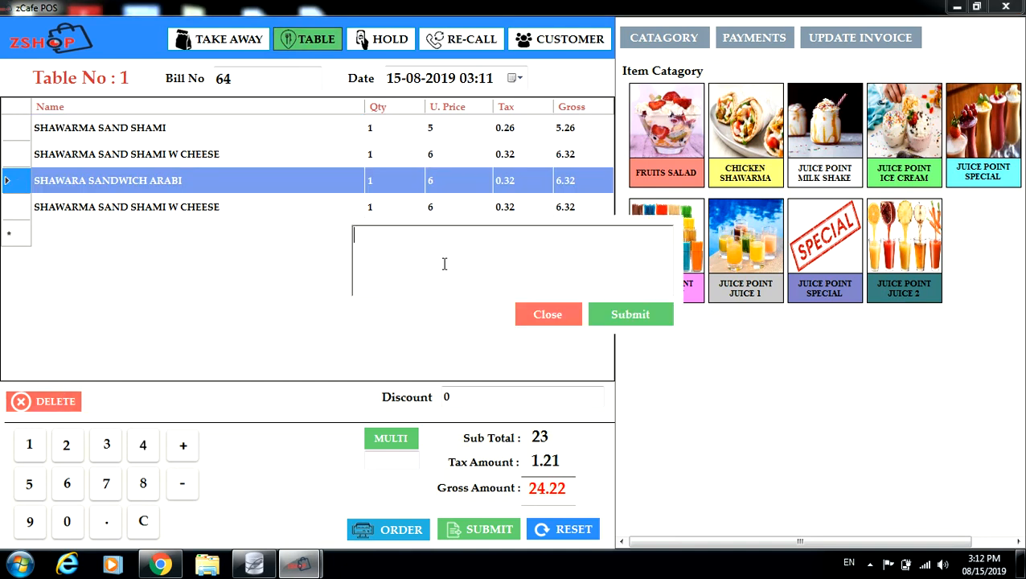
Submit the void reason 'CHNGE HIS MIND', then dismiss the UNIQUE constraint error and prompt.
type("CHNGE HIS MIND")
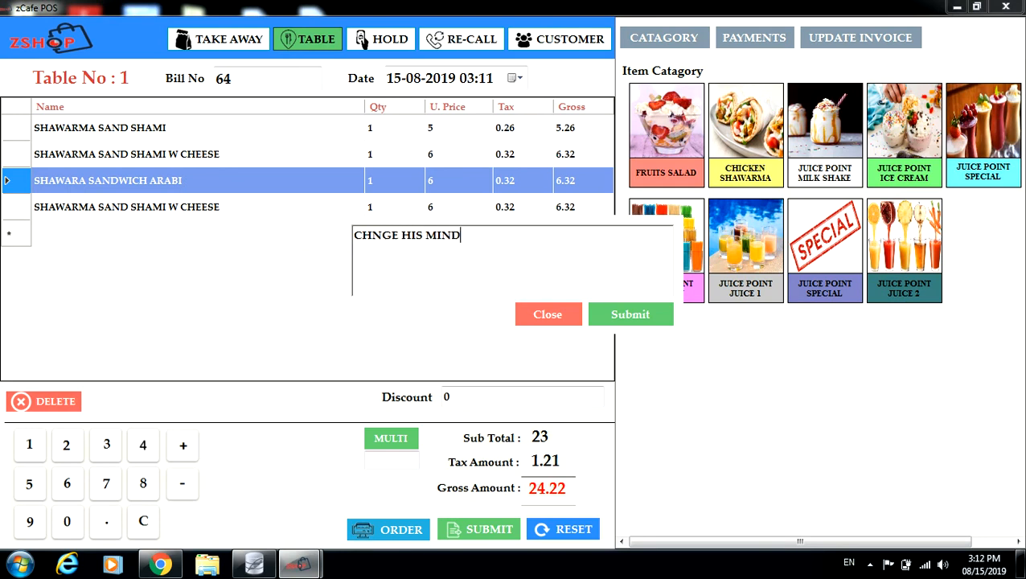
left_click(617, 315)
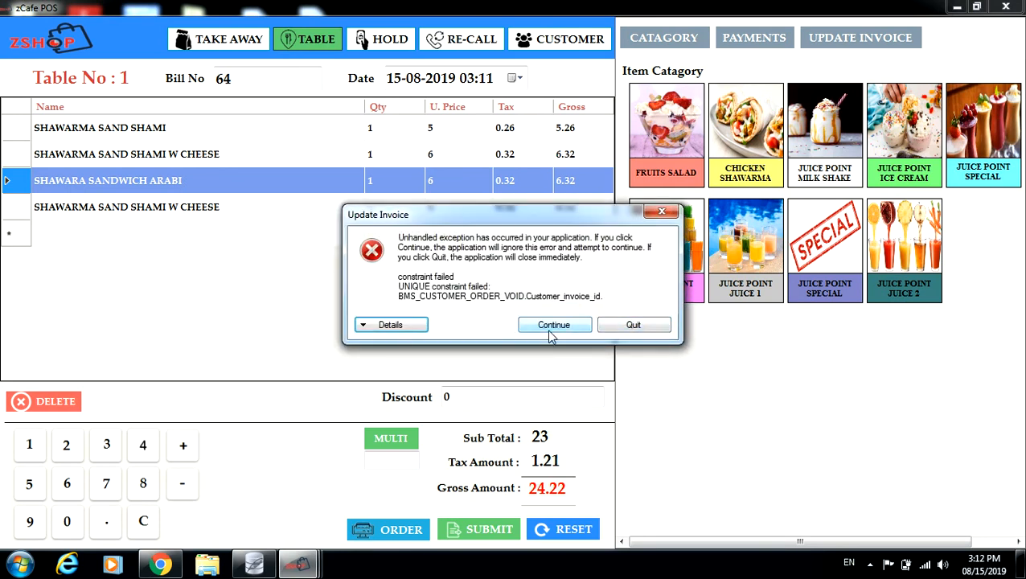
left_click(551, 330)
left_click(544, 313)
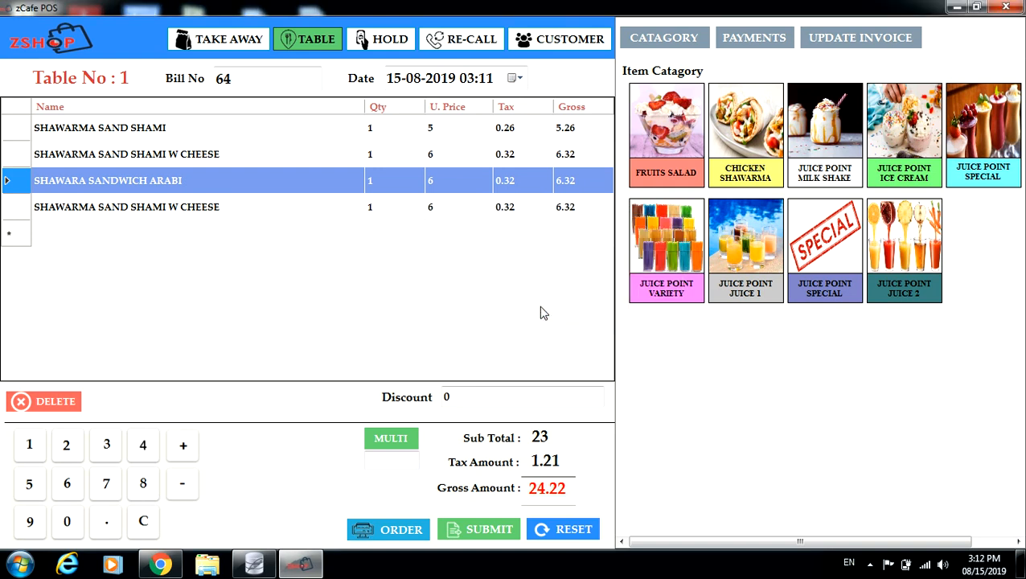
Switch to Table 2 and reset the form for a fresh order.
left_click(305, 40)
left_click(310, 180)
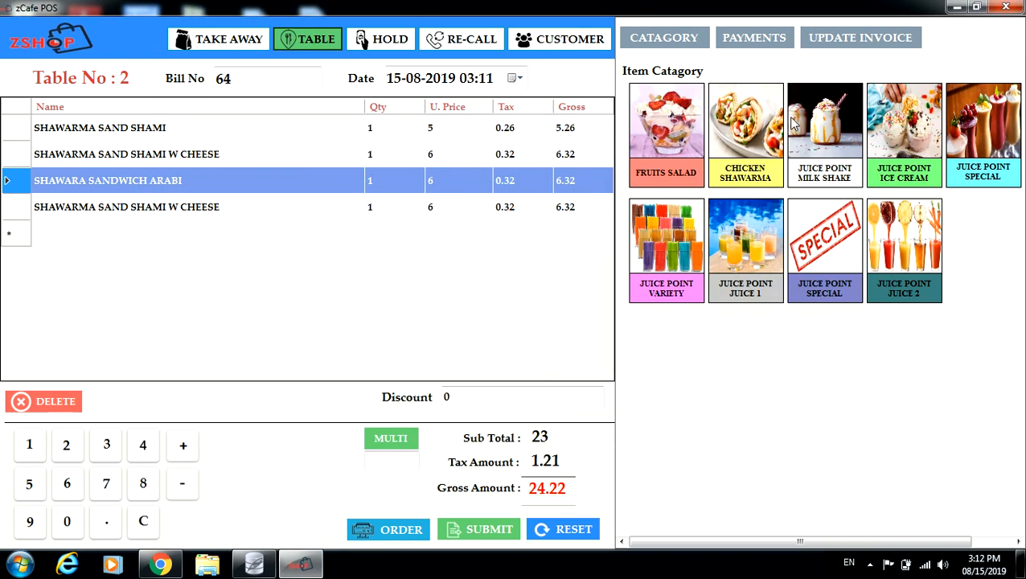
left_click(567, 529)
Start a Table 2 order with Fruit Salad Sada on a medium plate.
left_click(307, 39)
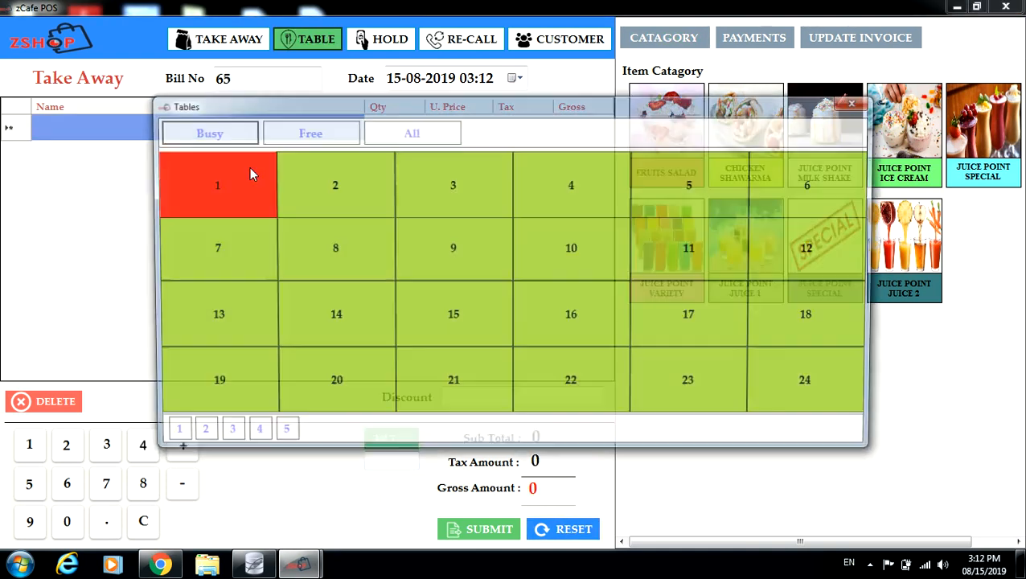
left_click(350, 209)
left_click(751, 141)
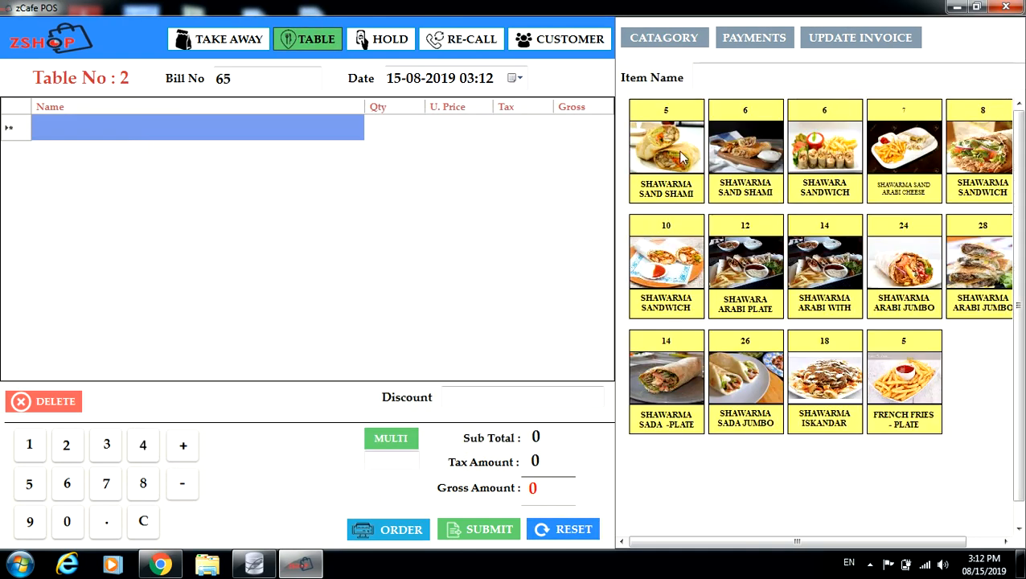
left_click(664, 40)
left_click(675, 149)
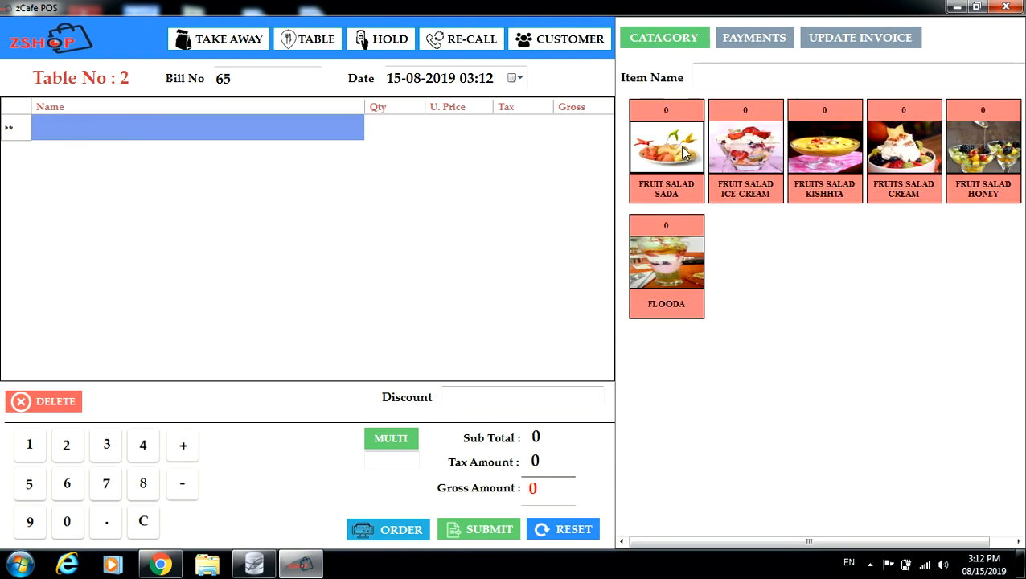
left_click(682, 153)
left_click(538, 171)
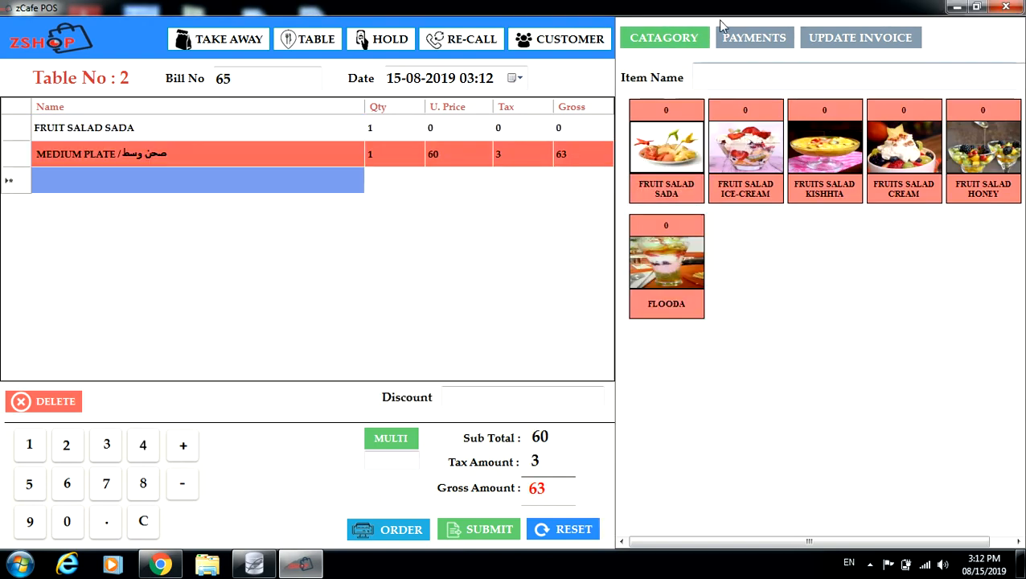
Add Shawarma Sand Shami, send Table 2's order to the kitchen, and reopen Table 2.
left_click(664, 38)
left_click(745, 144)
left_click(666, 149)
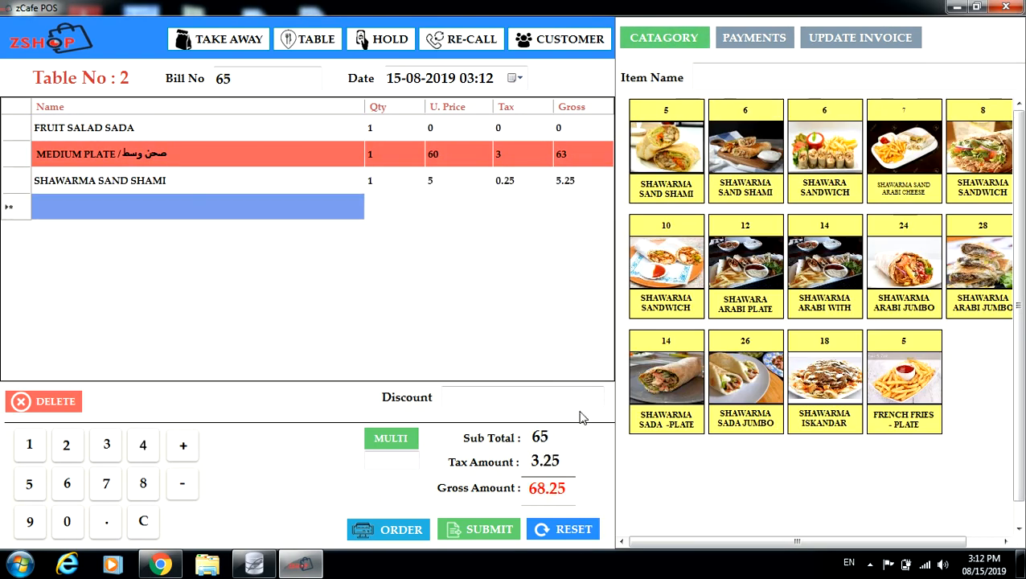
left_click(400, 529)
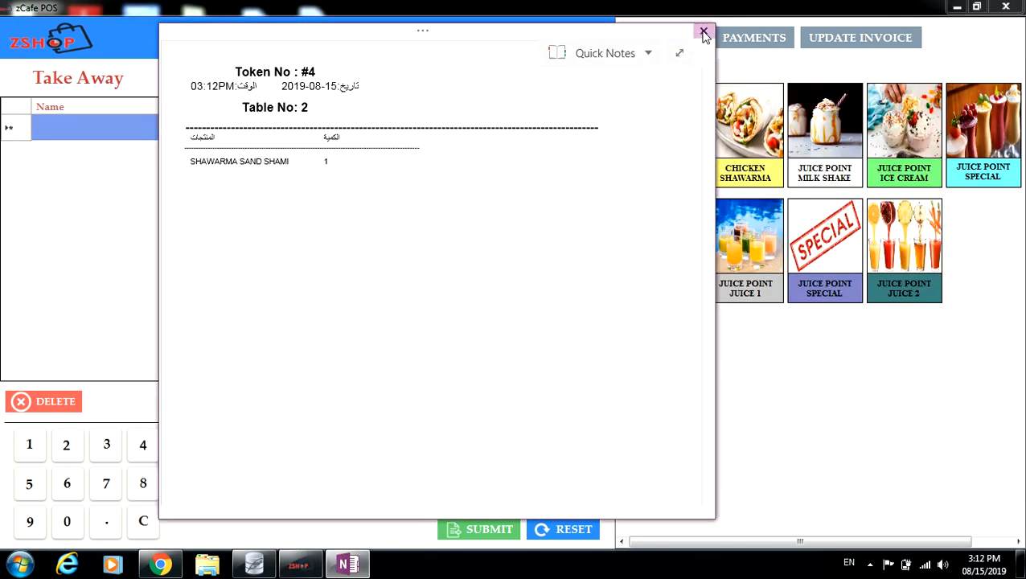
left_click(704, 32)
left_click(308, 39)
left_click(303, 184)
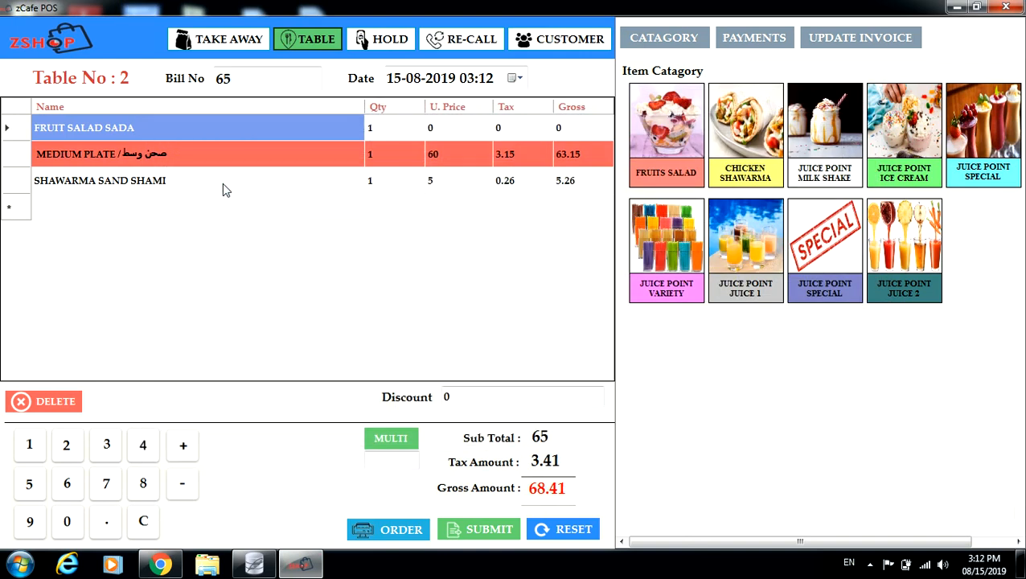
Void Fruit Salad Sada from Table 2 with reason 'TESTING' and close the cancellation slip.
left_click(49, 161)
left_click(71, 131)
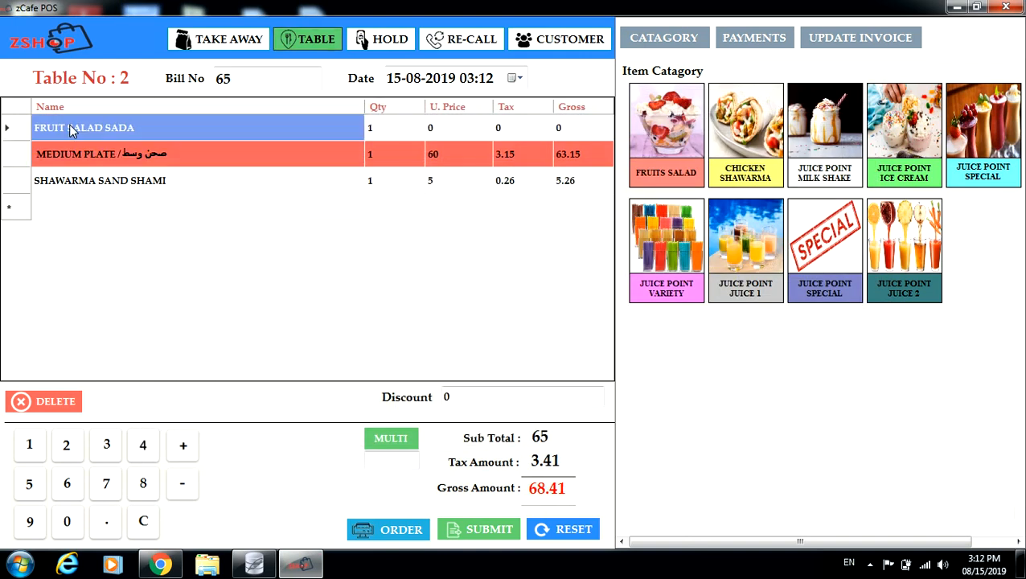
left_click(60, 400)
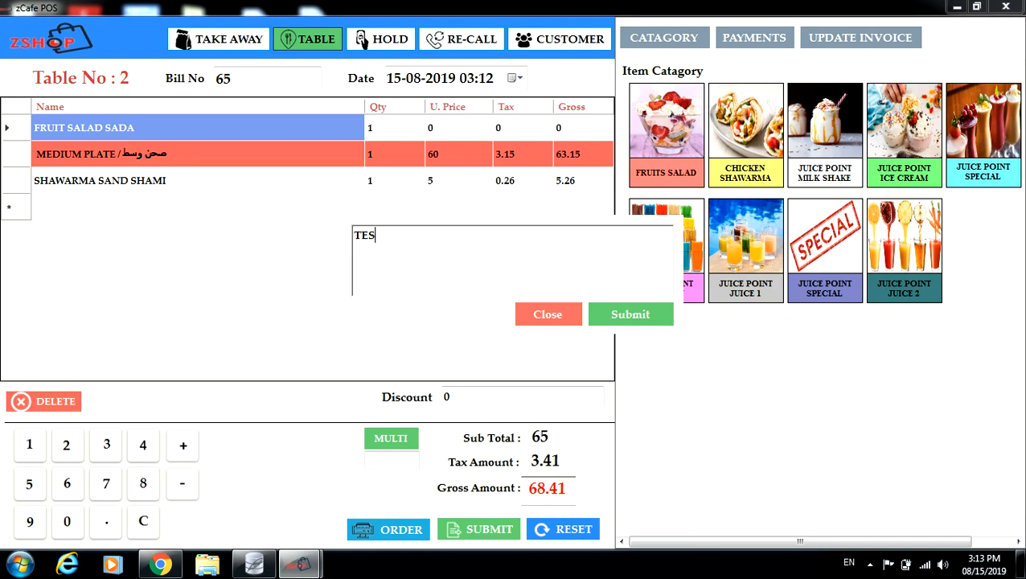
left_click(635, 316)
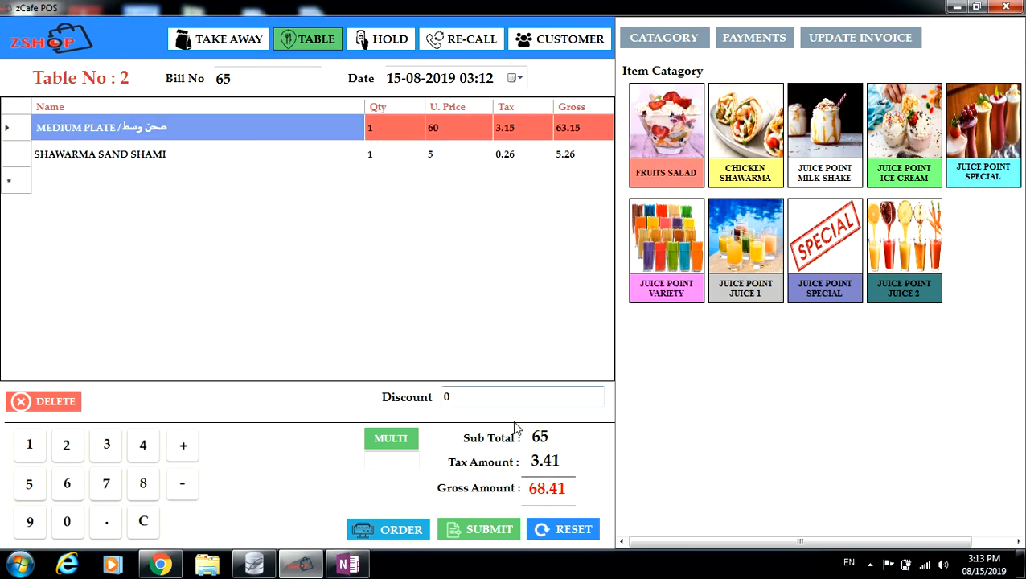
left_click(349, 563)
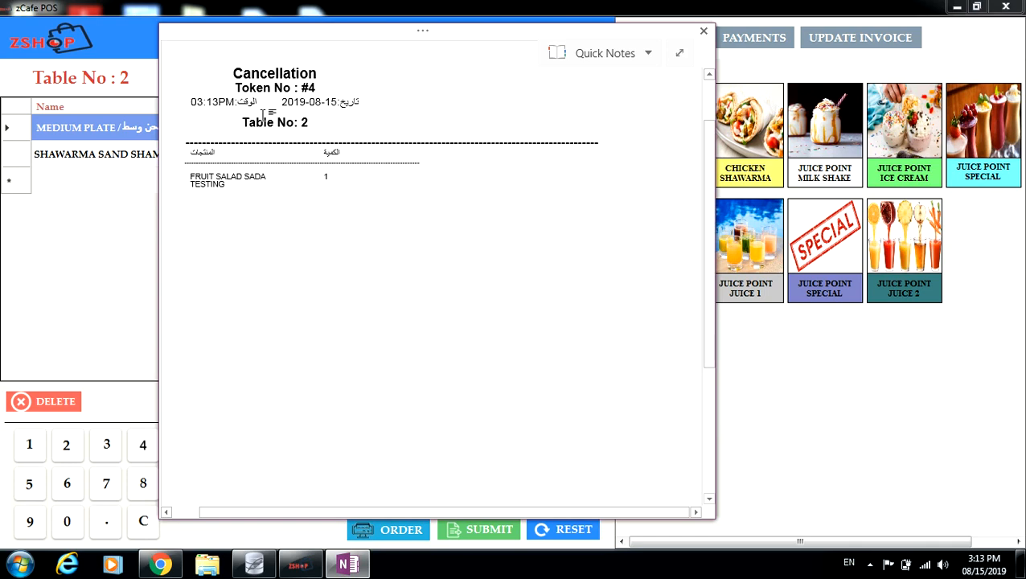
left_click(704, 31)
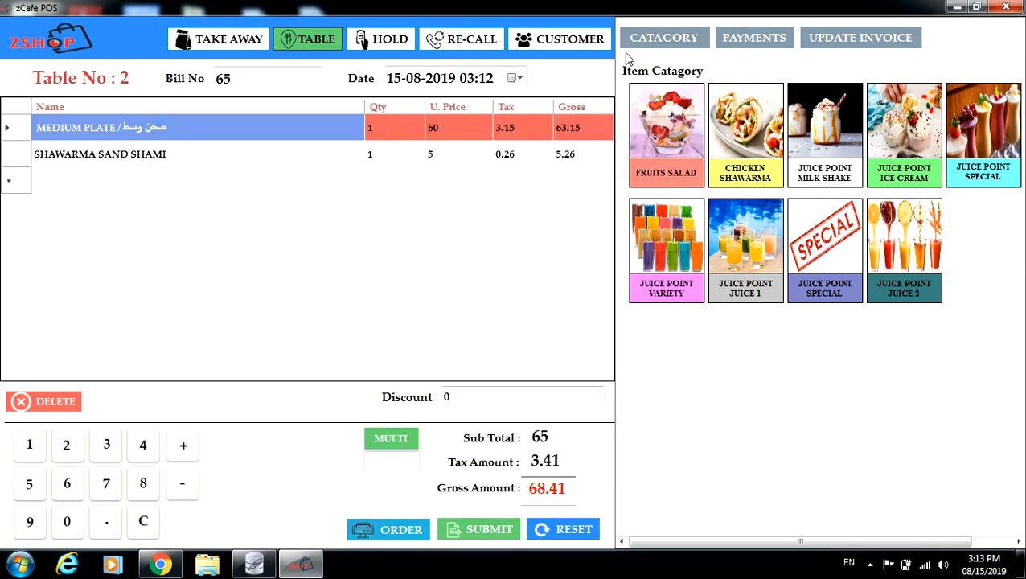
Settle the bills for tables 2 and 1 by cash, then confirm every table is free.
left_click(477, 537)
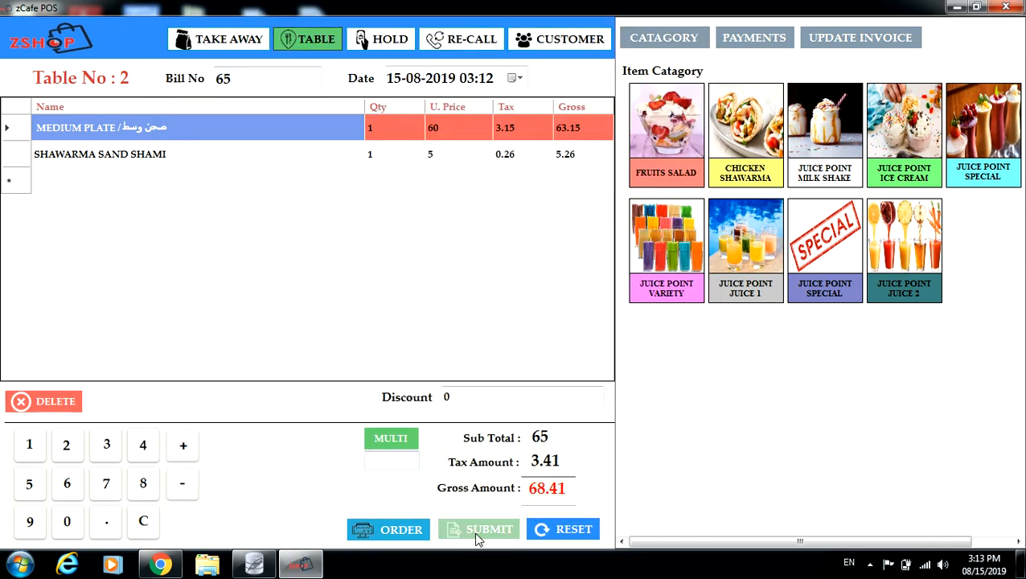
left_click(487, 472)
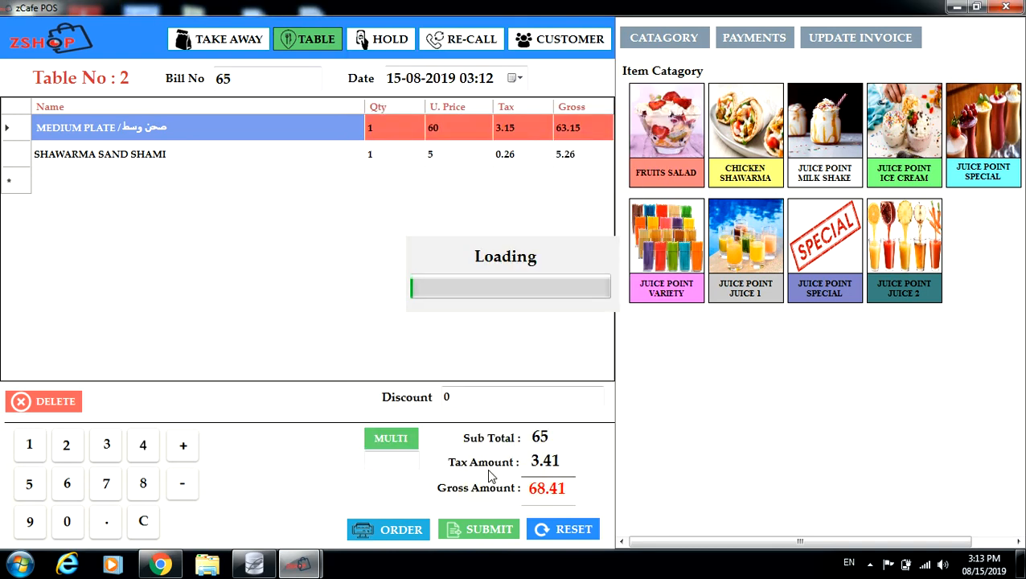
left_click(315, 40)
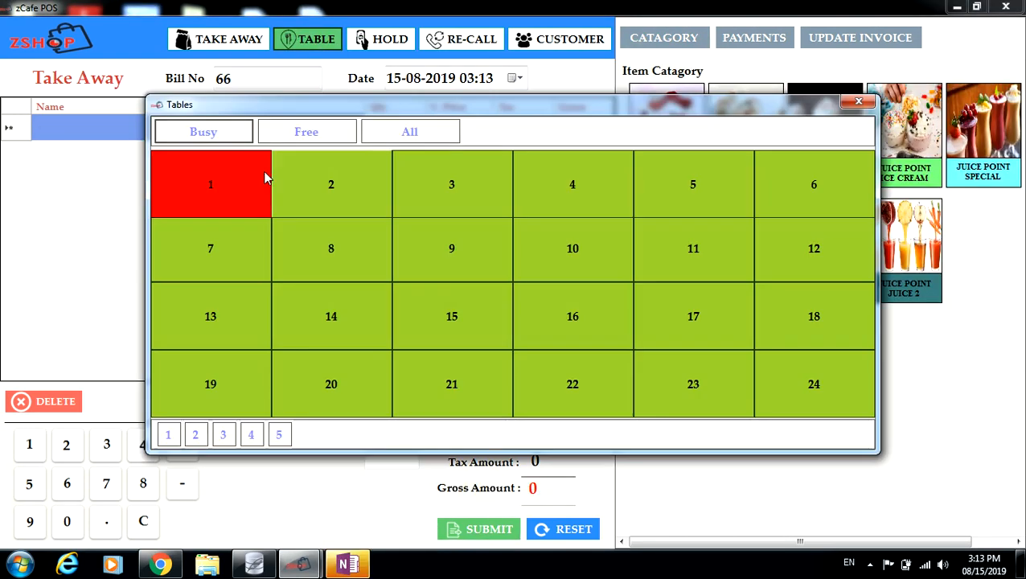
left_click(228, 192)
left_click(475, 533)
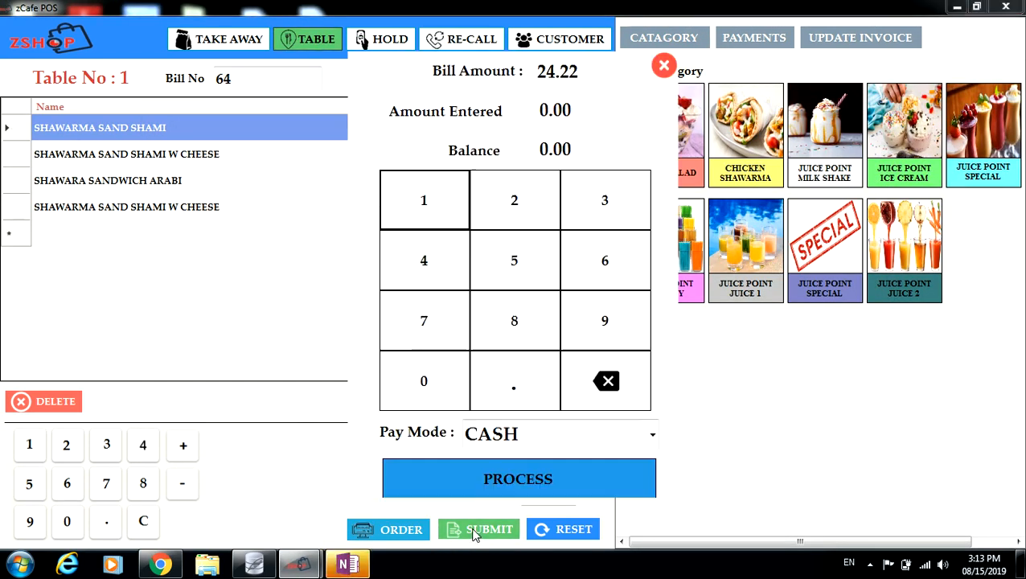
left_click(520, 478)
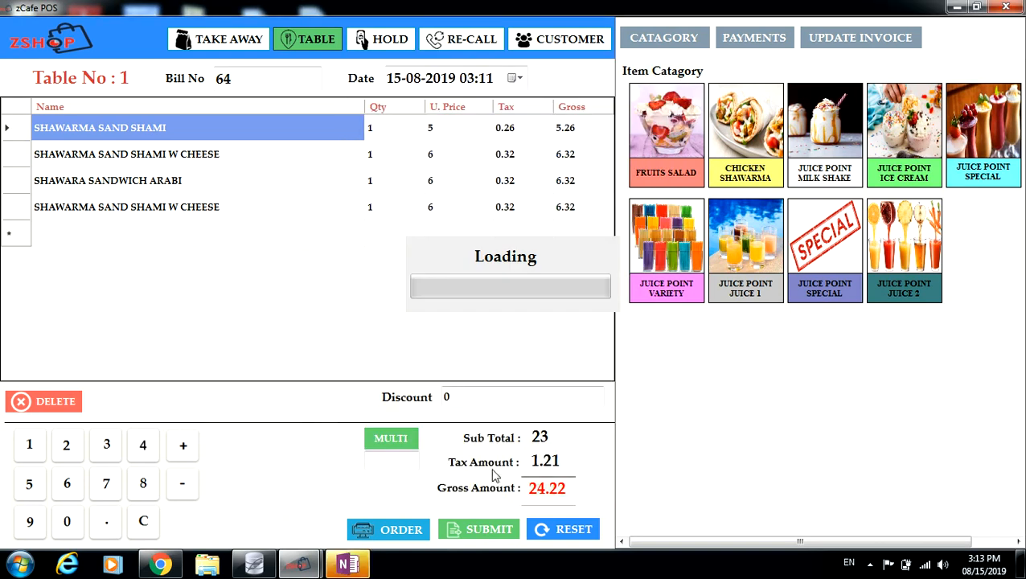
left_click(311, 38)
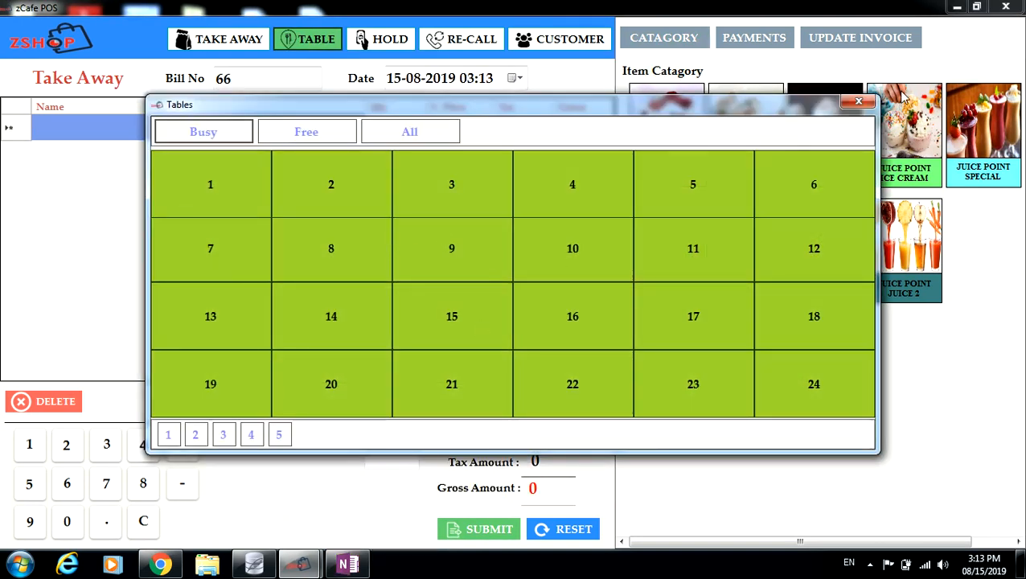
left_click(857, 101)
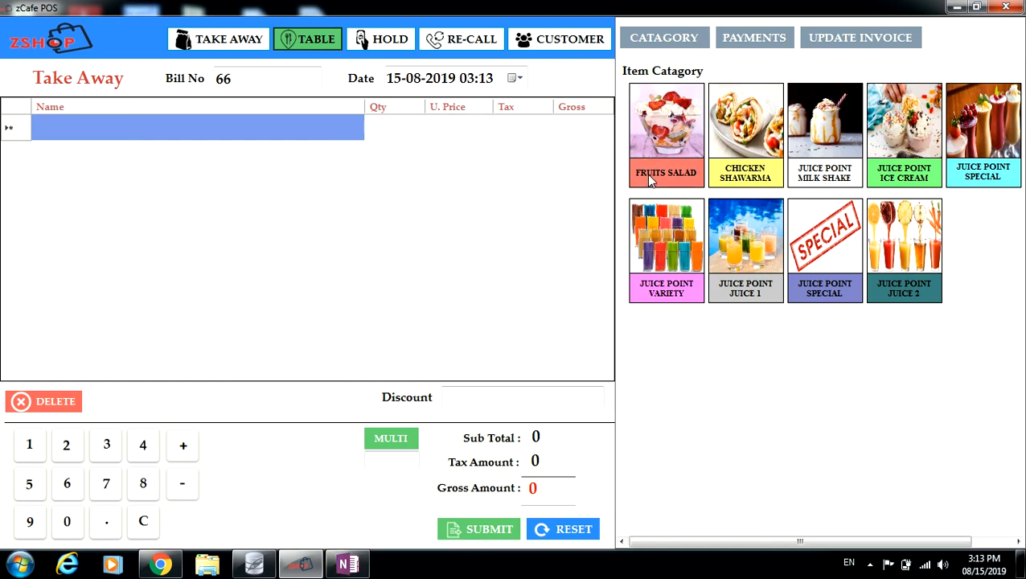
Reload saved bill 61 via Update Invoice, check its Payments customer list, then return.
left_click(865, 39)
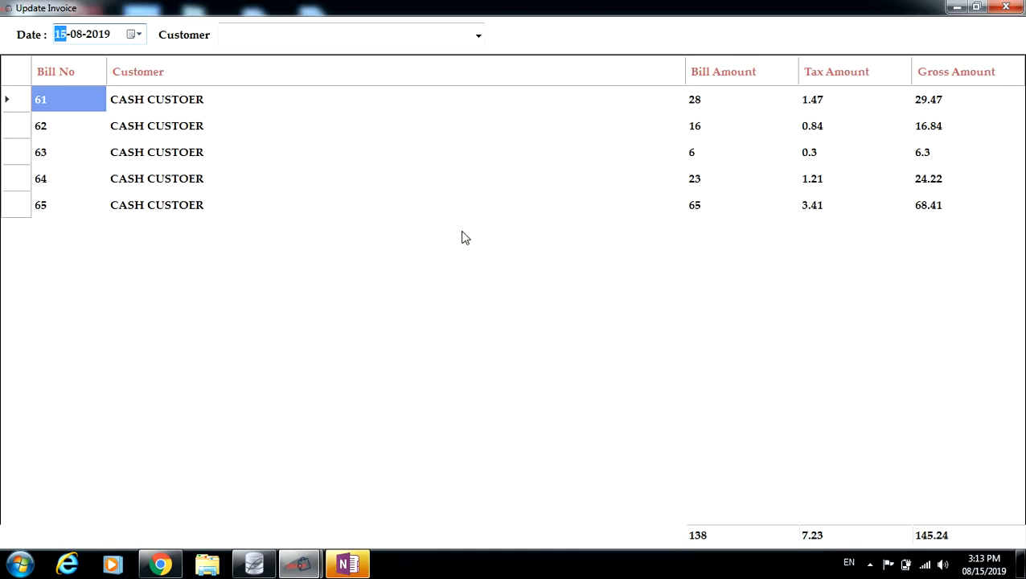
double_click(140, 103)
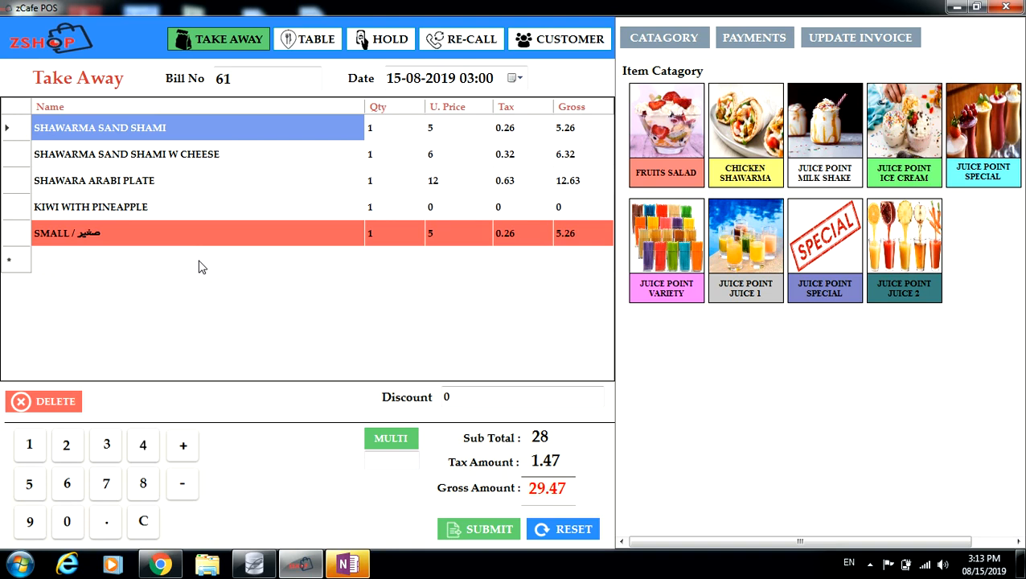
left_click(768, 44)
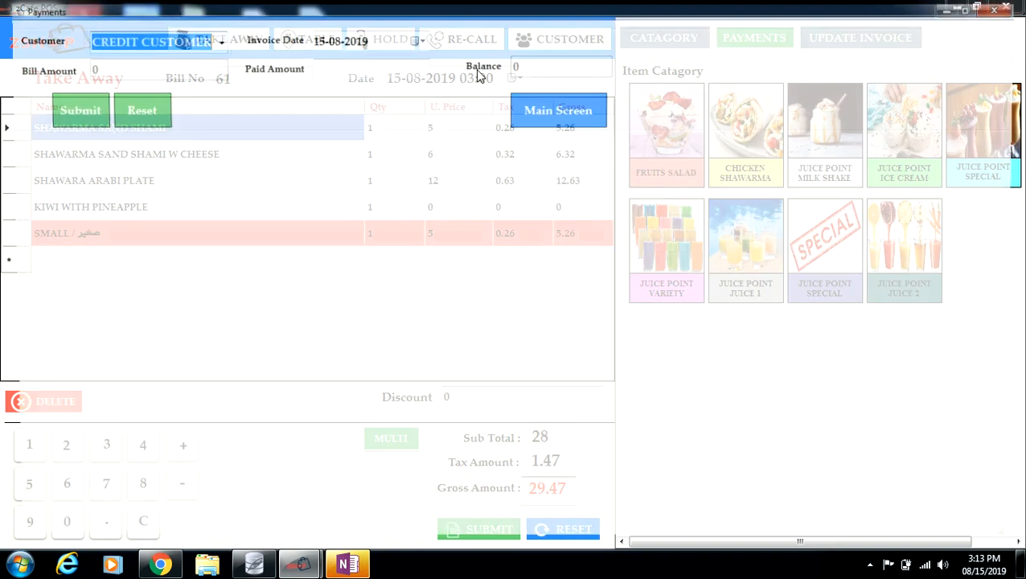
left_click(214, 39)
left_click(348, 196)
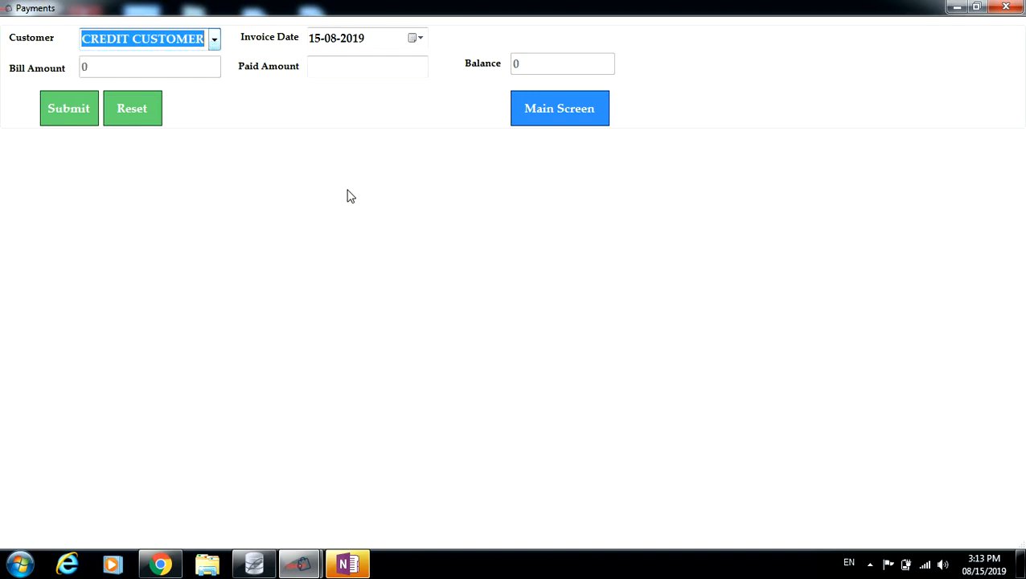
left_click(1017, 6)
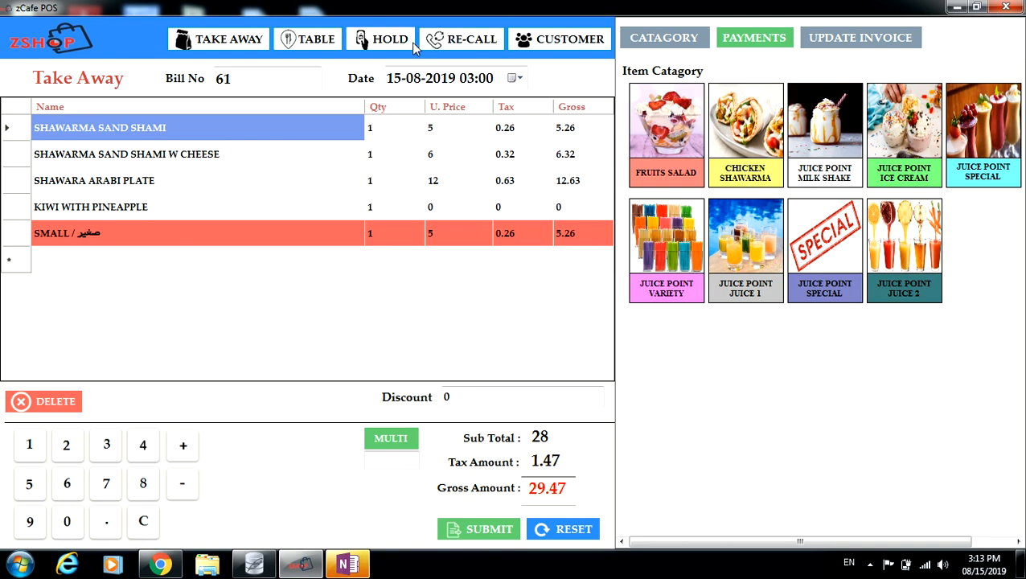
Keep CASH CUSTOER as bill 61's customer and toggle MULTI on then off.
left_click(565, 40)
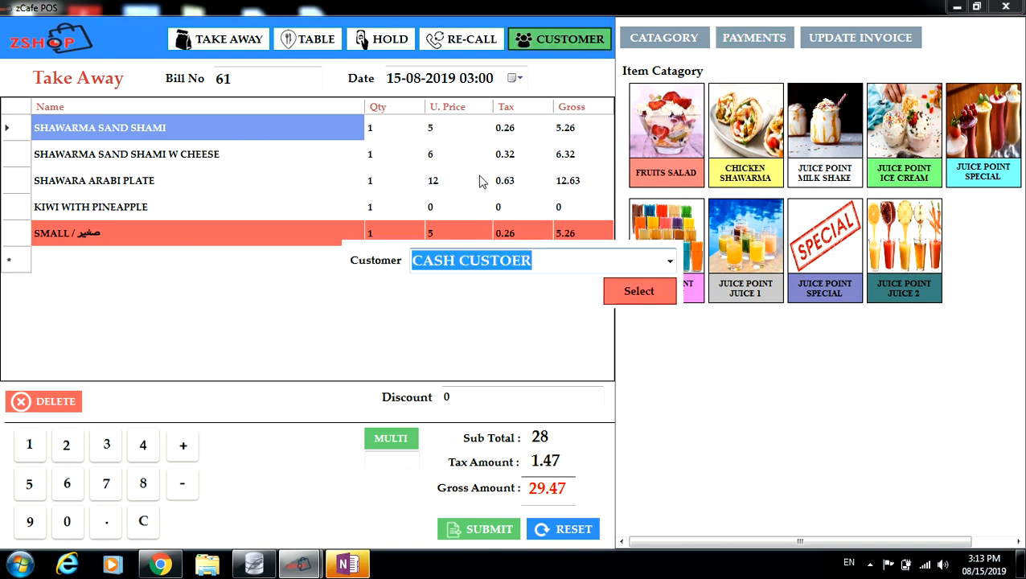
left_click(669, 261)
left_click(653, 284)
left_click(653, 292)
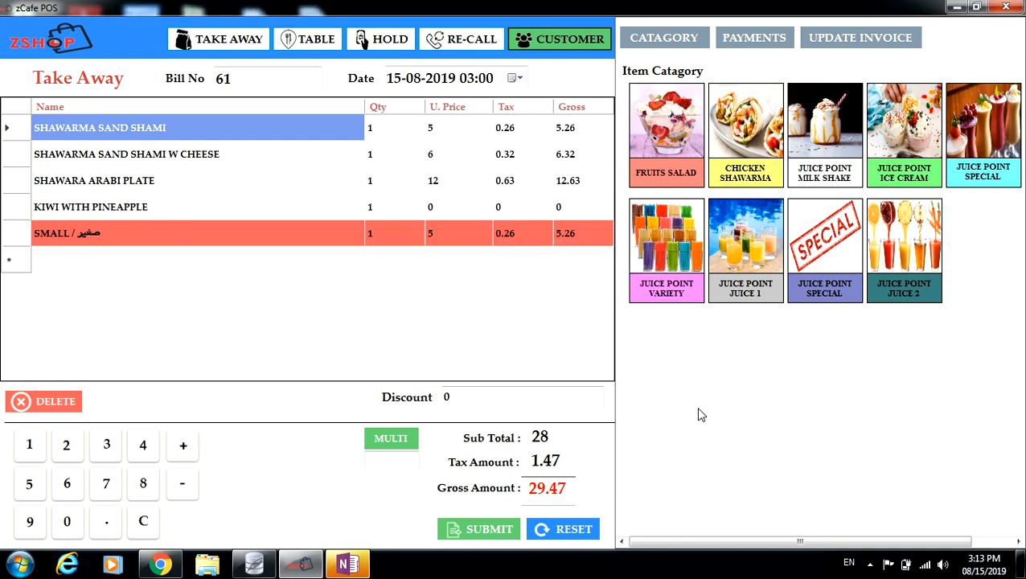
left_click(400, 440)
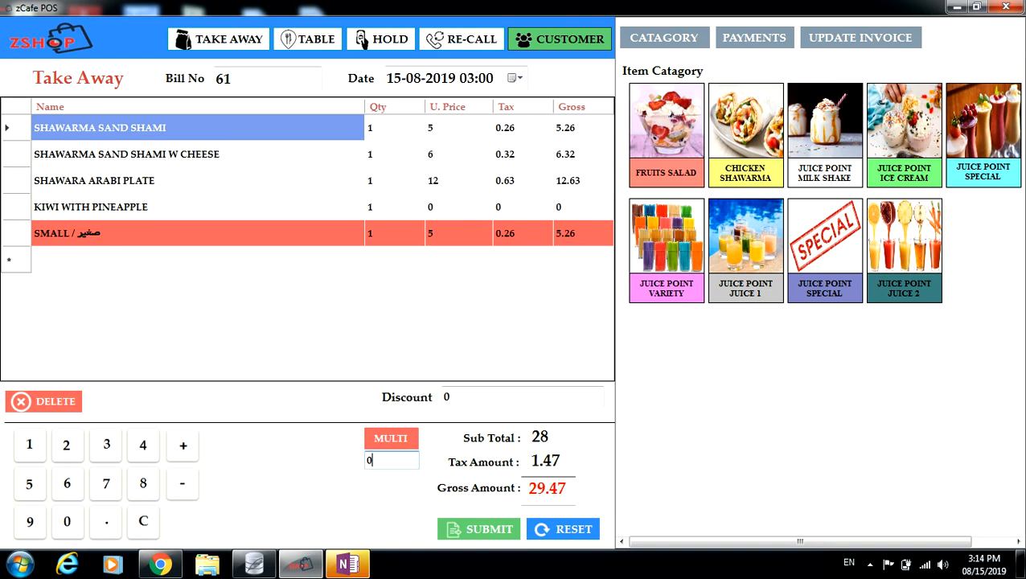
left_click(390, 439)
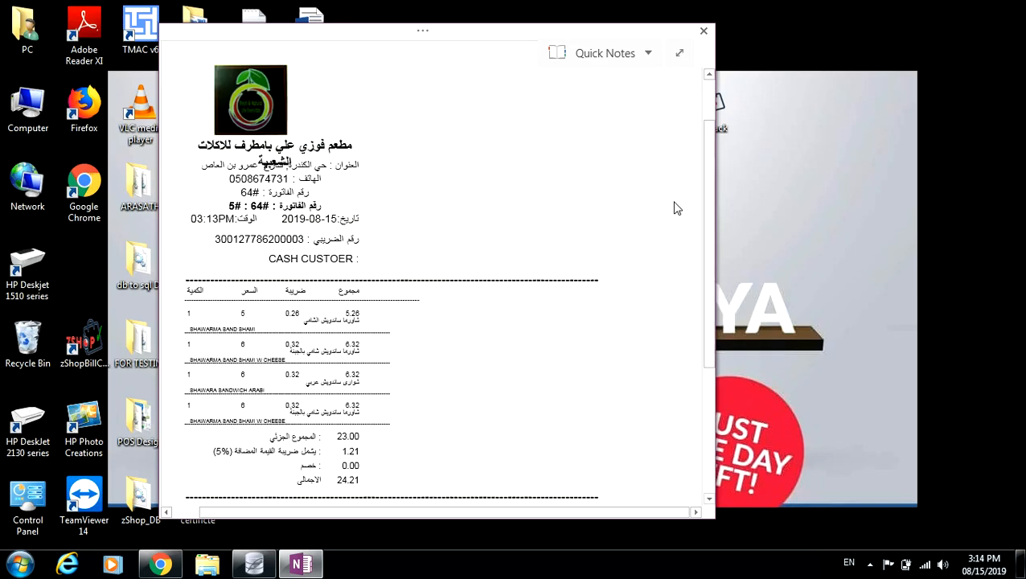
Close the receipt preview and launch zCafeBack from its desktop shortcut.
left_click(704, 31)
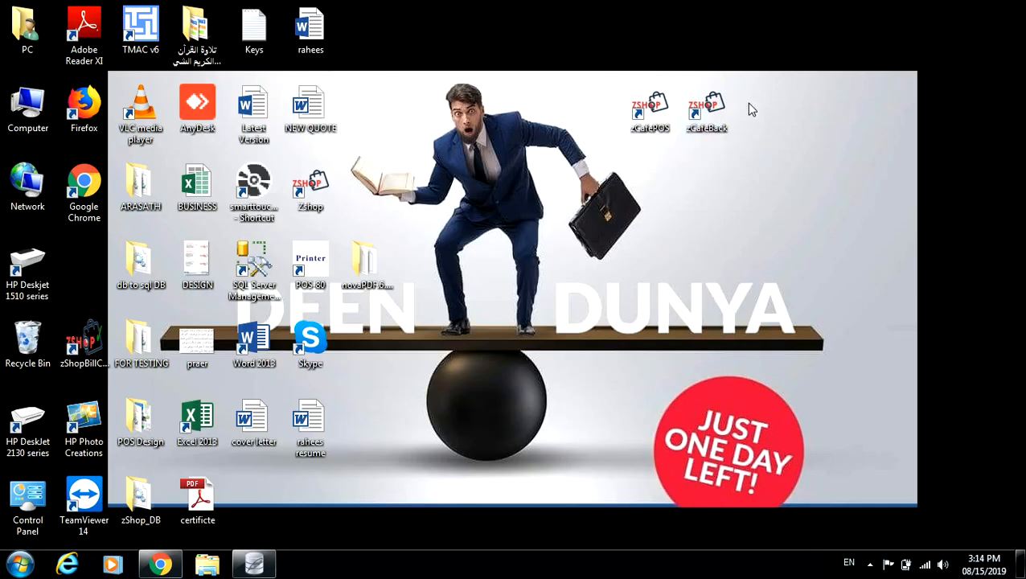
left_click(714, 129)
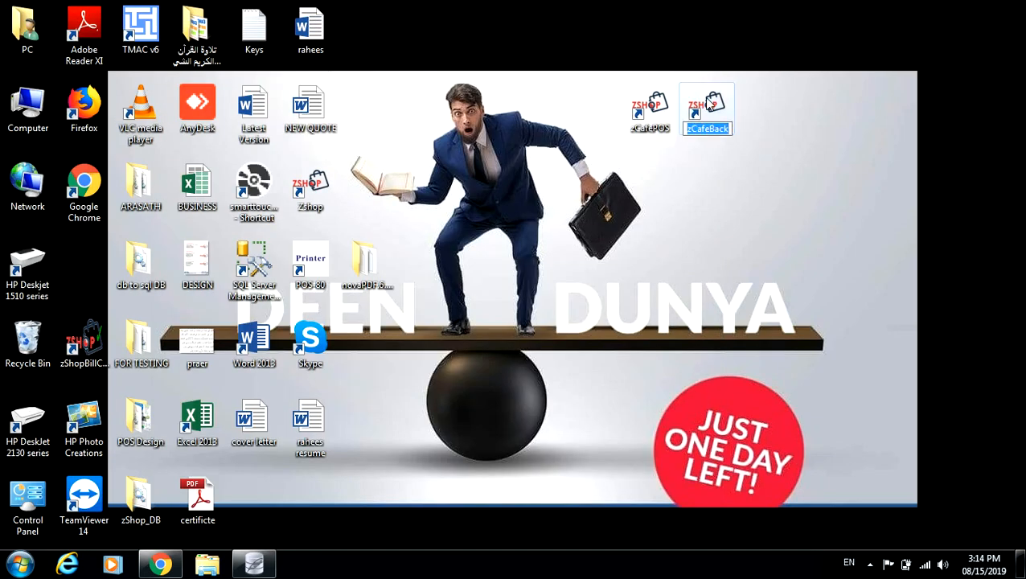
left_click(709, 105)
double_click(709, 105)
Log in to zCafeBack with user ID 1.
type("1")
key("Tab")
key("Return")
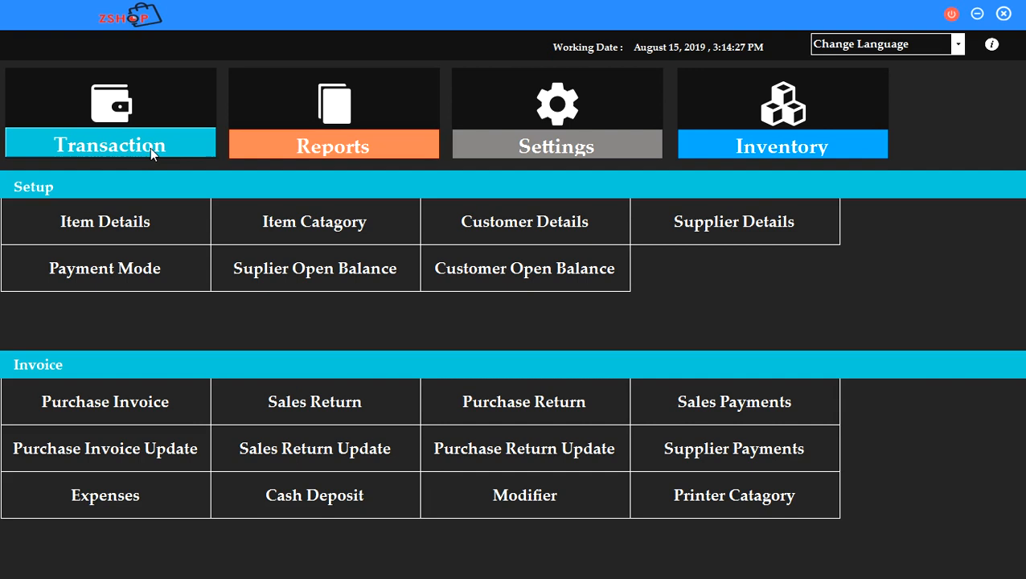
left_click(302, 145)
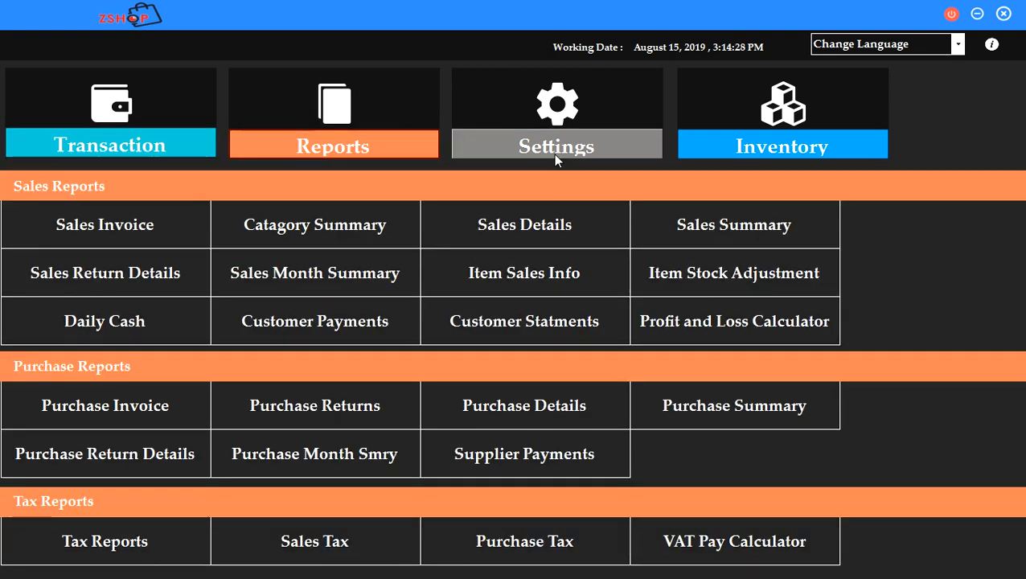
left_click(556, 145)
left_click(785, 144)
left_click(150, 142)
left_click(116, 219)
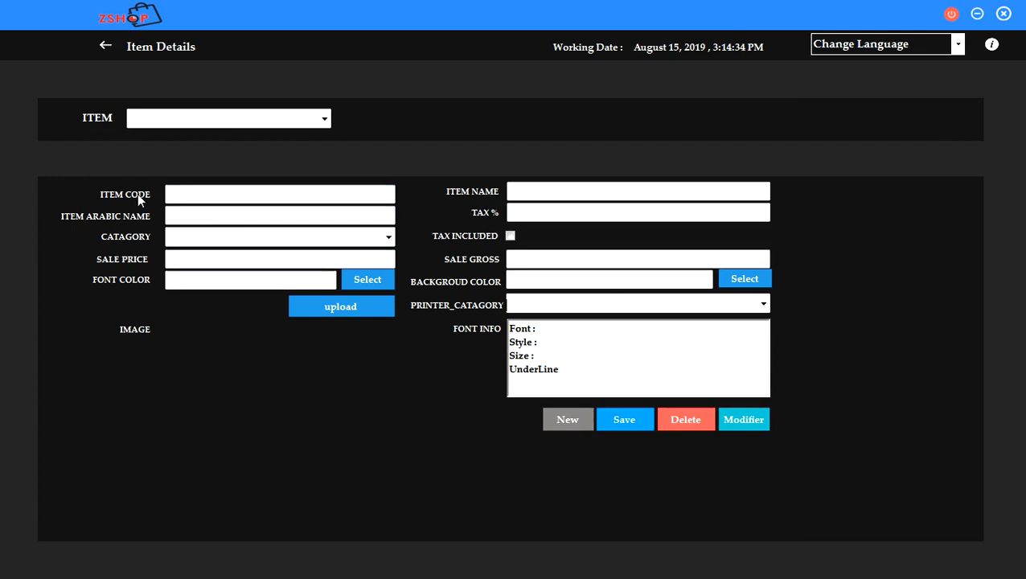
left_click(106, 45)
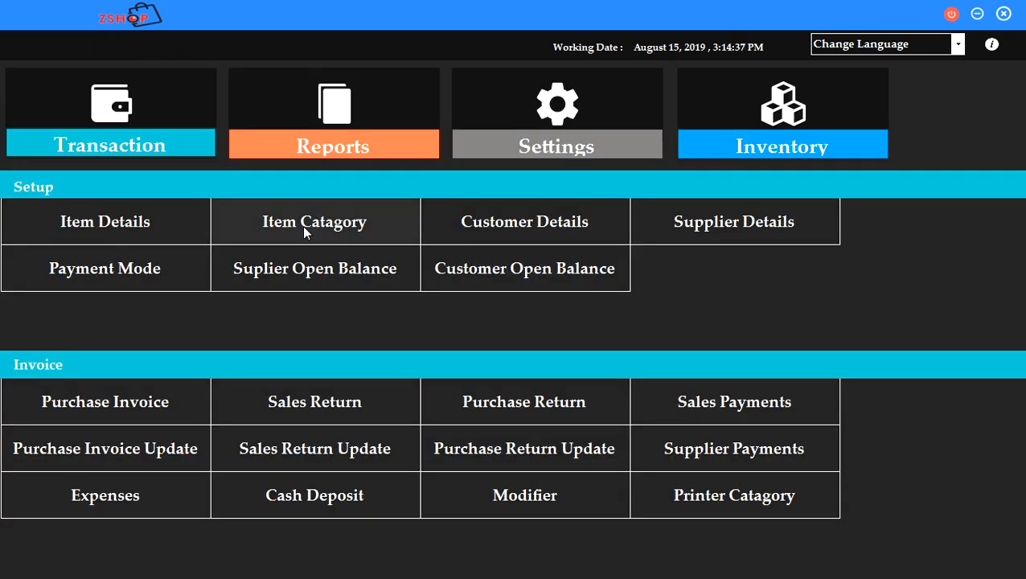
left_click(306, 230)
left_click(388, 119)
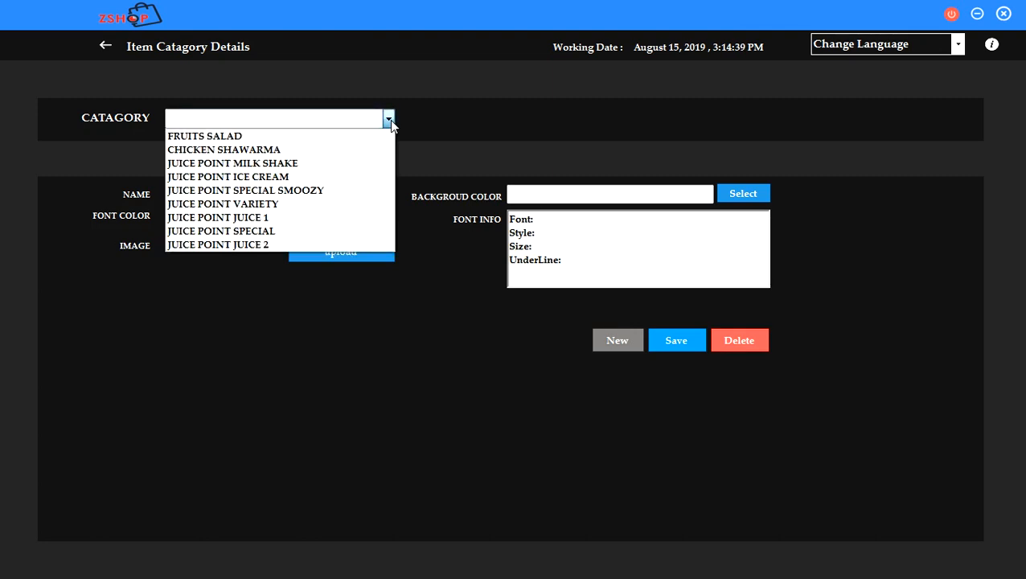
left_click(105, 45)
left_click(103, 44)
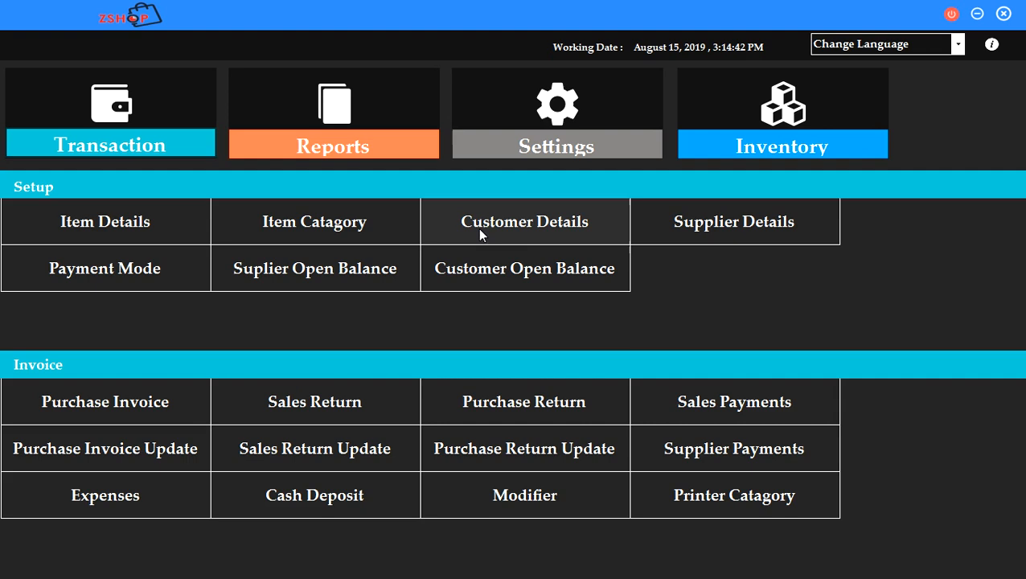
left_click(88, 278)
left_click(396, 121)
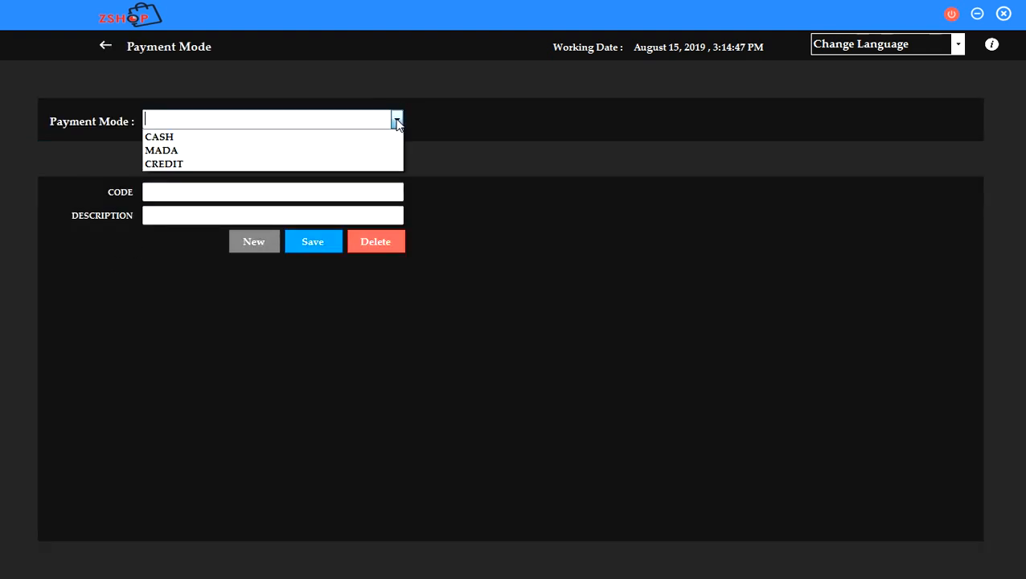
left_click(106, 49)
left_click(106, 49)
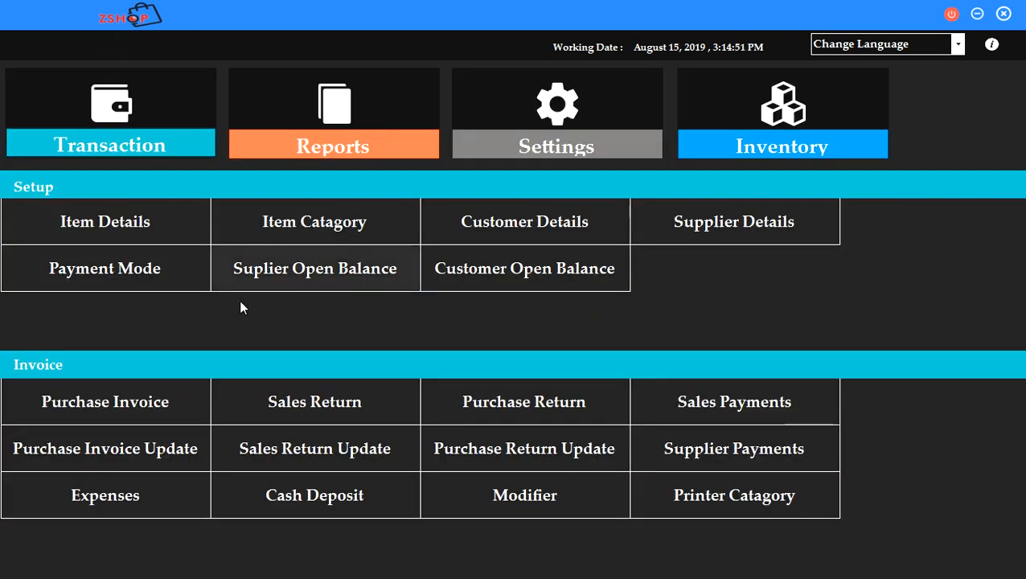
left_click(563, 512)
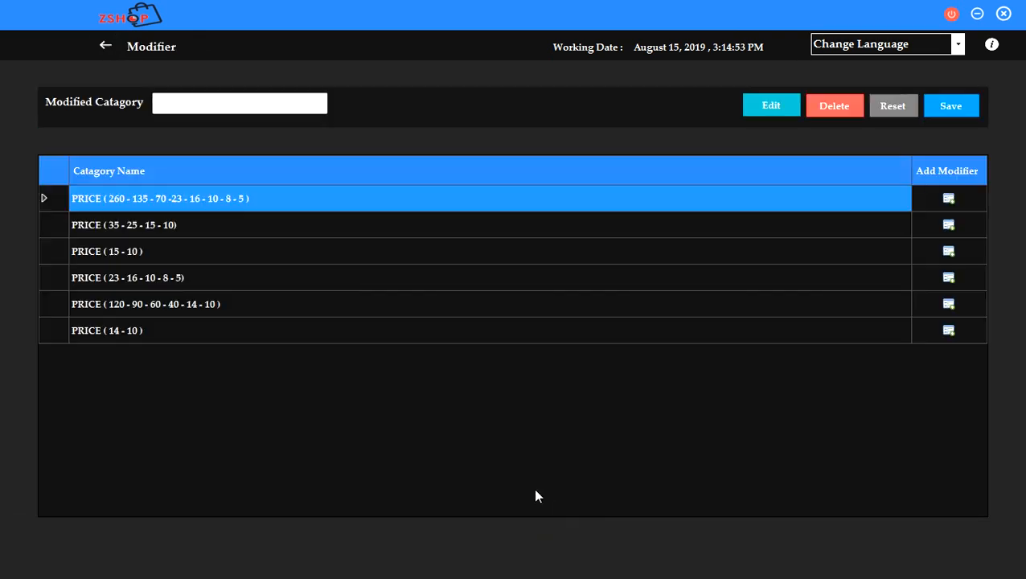
left_click(105, 46)
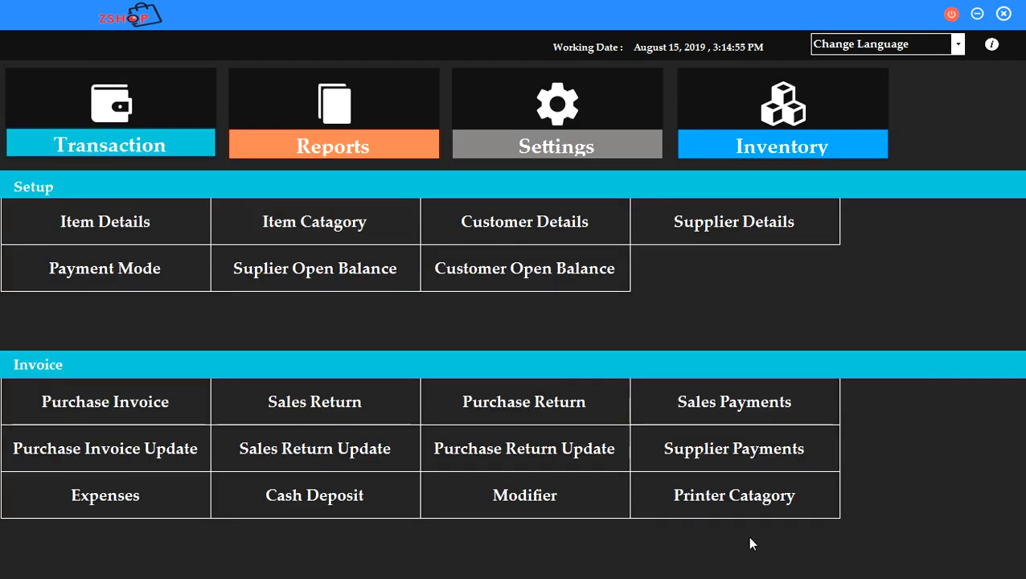
View the Category Summary report, then go back to the reports list.
left_click(338, 150)
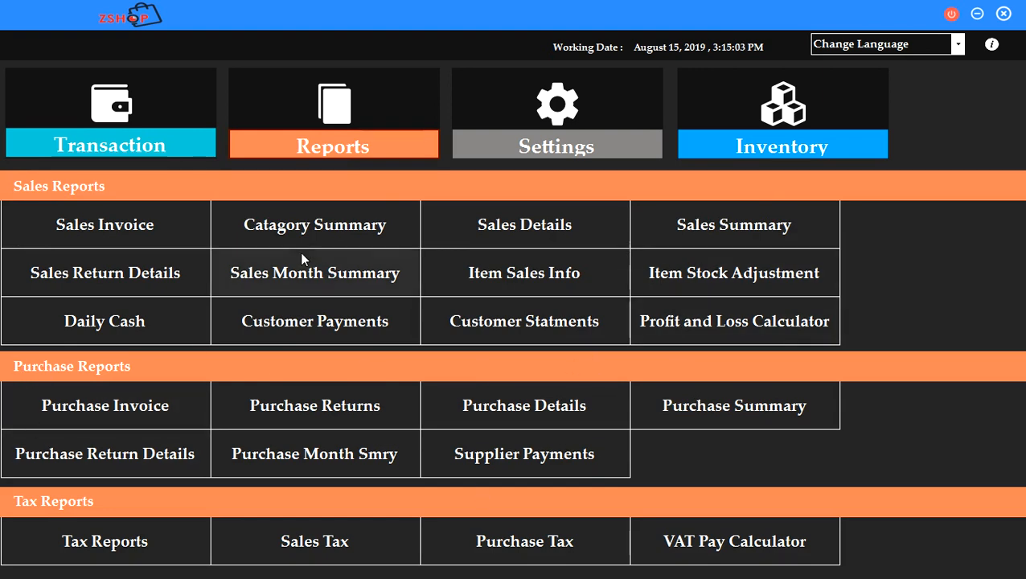
left_click(313, 230)
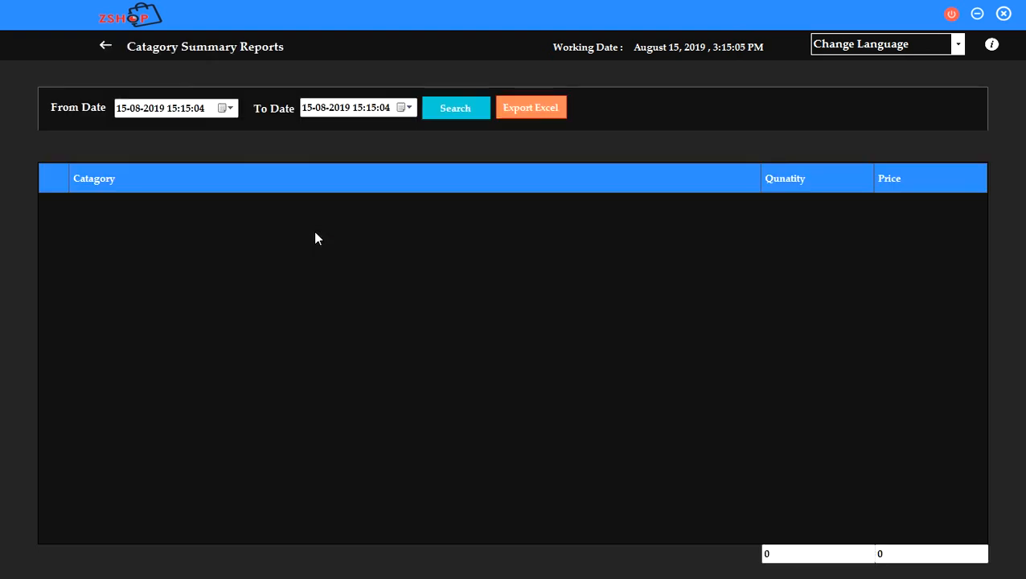
left_click(103, 45)
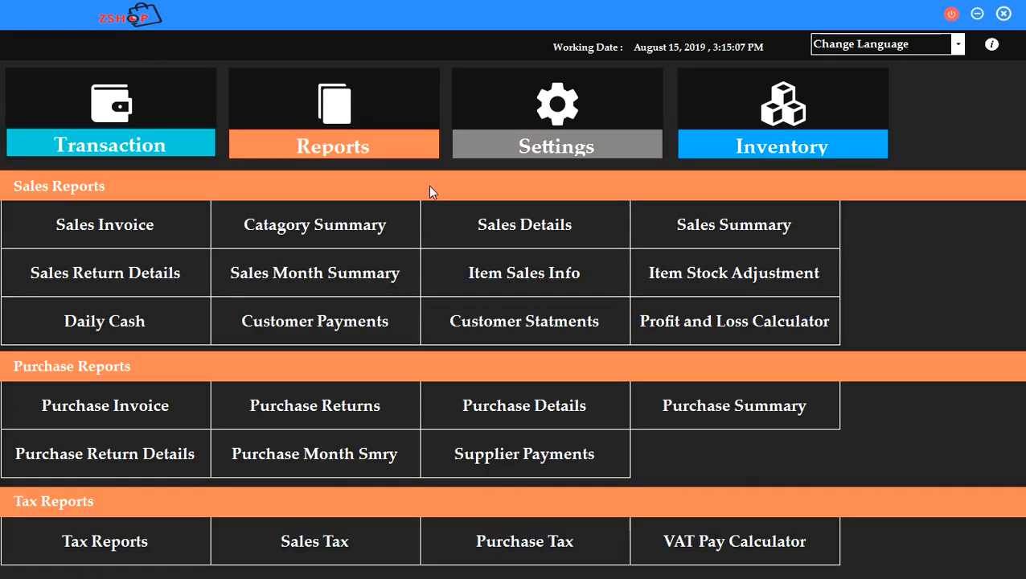
Open the Sales Details report and browse its category, item, modifier and user filters unchanged.
left_click(523, 225)
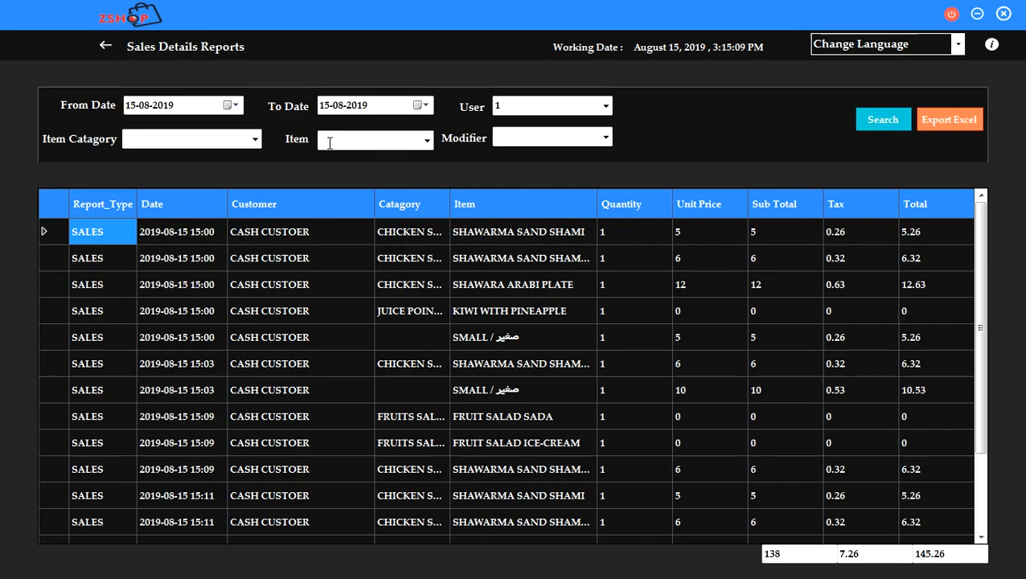
left_click(254, 141)
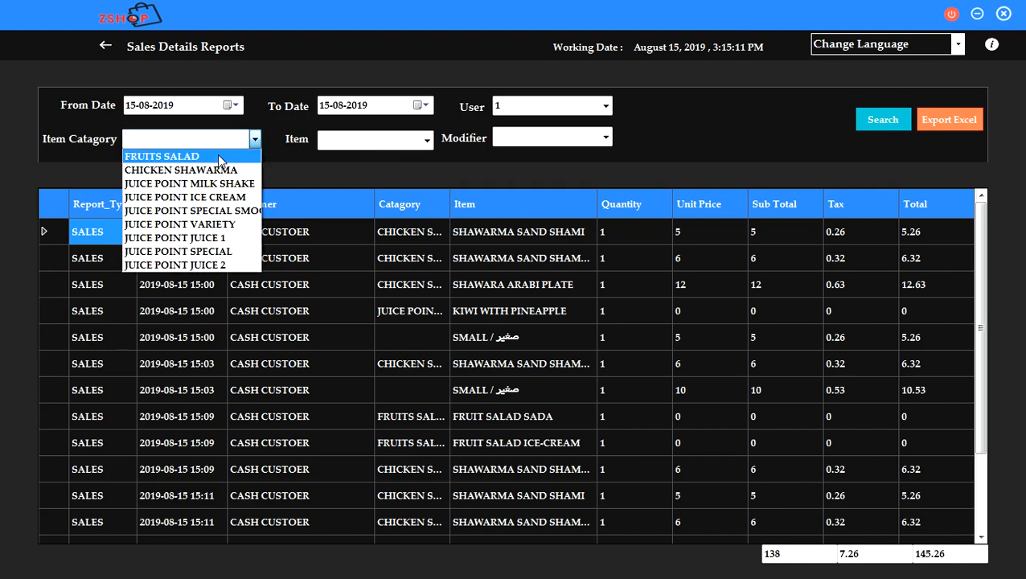
left_click(427, 142)
left_click(427, 142)
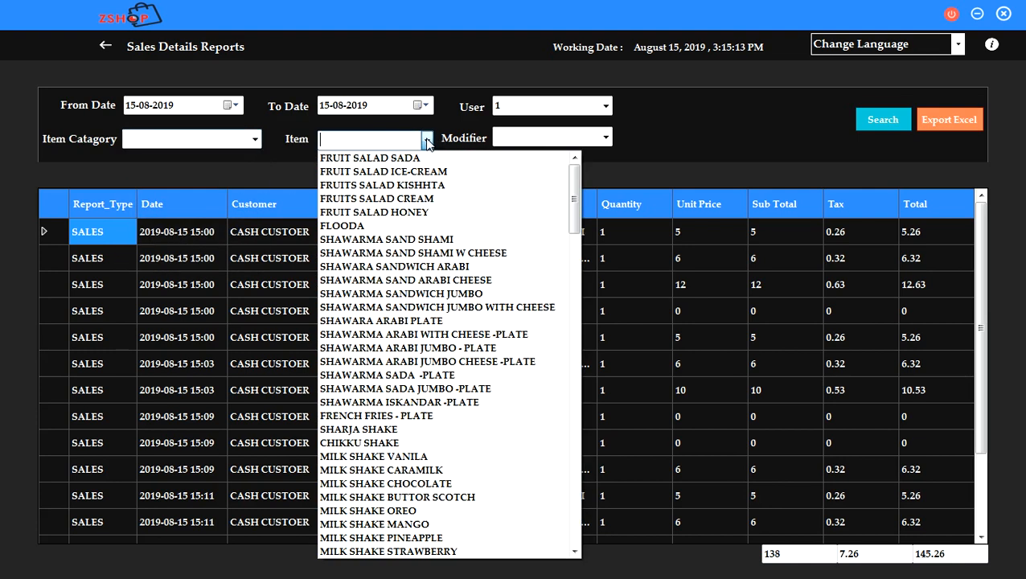
left_click(607, 138)
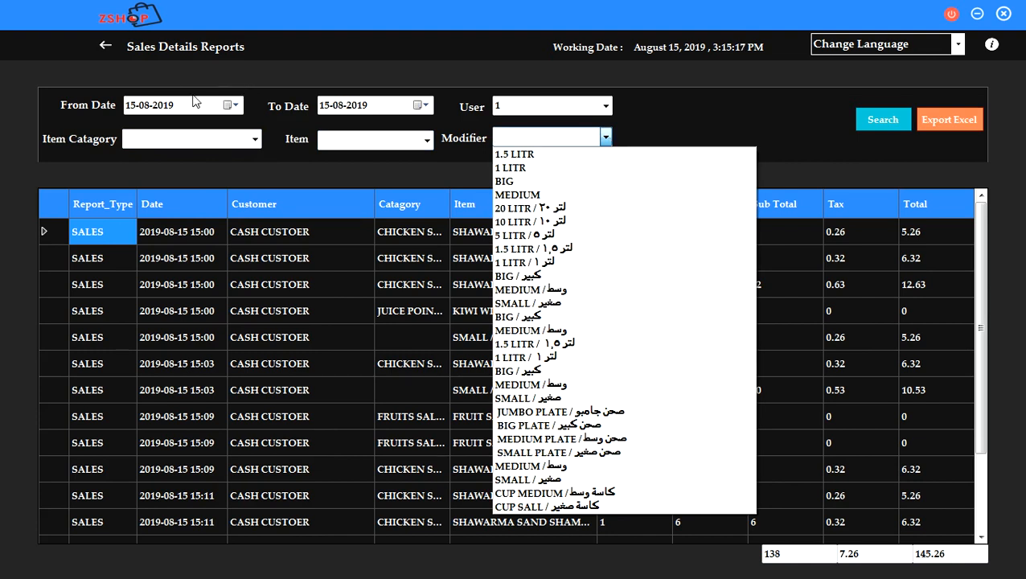
left_click(607, 110)
left_click(607, 111)
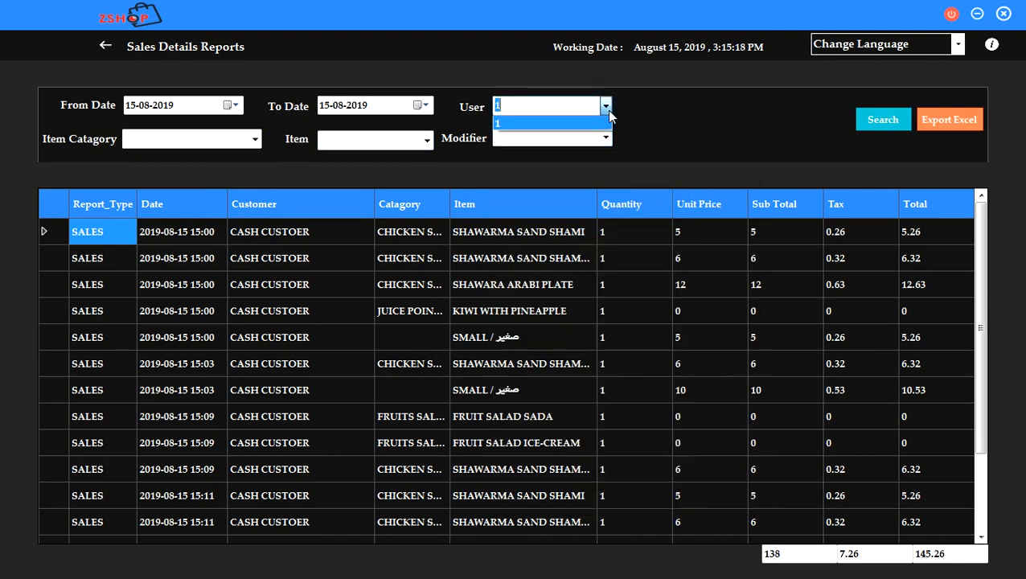
left_click(99, 45)
left_click(99, 45)
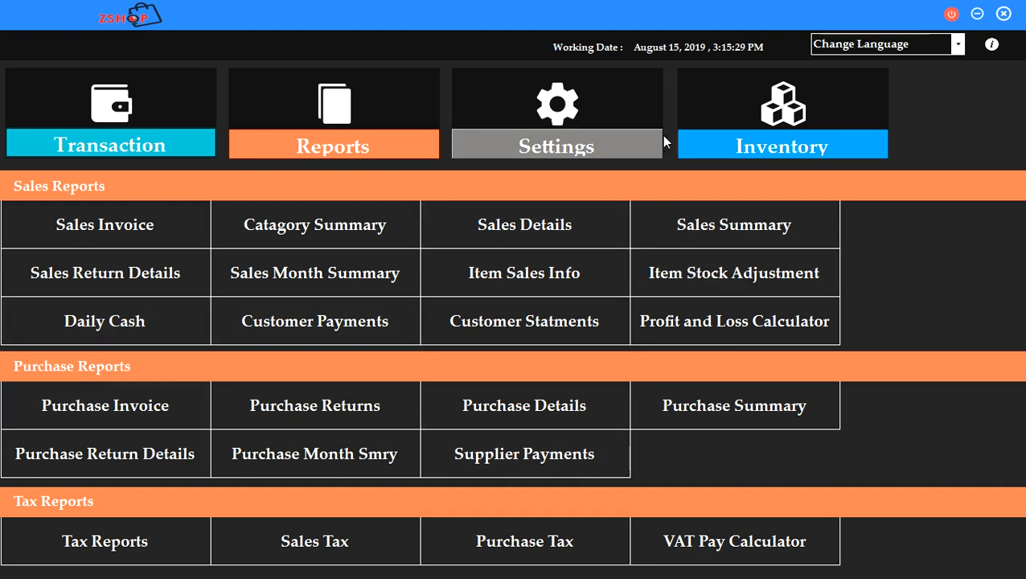
Review the Recipe page for SHAWARMA SAND SHAMI W CHEESE and the Item Stock page.
left_click(729, 143)
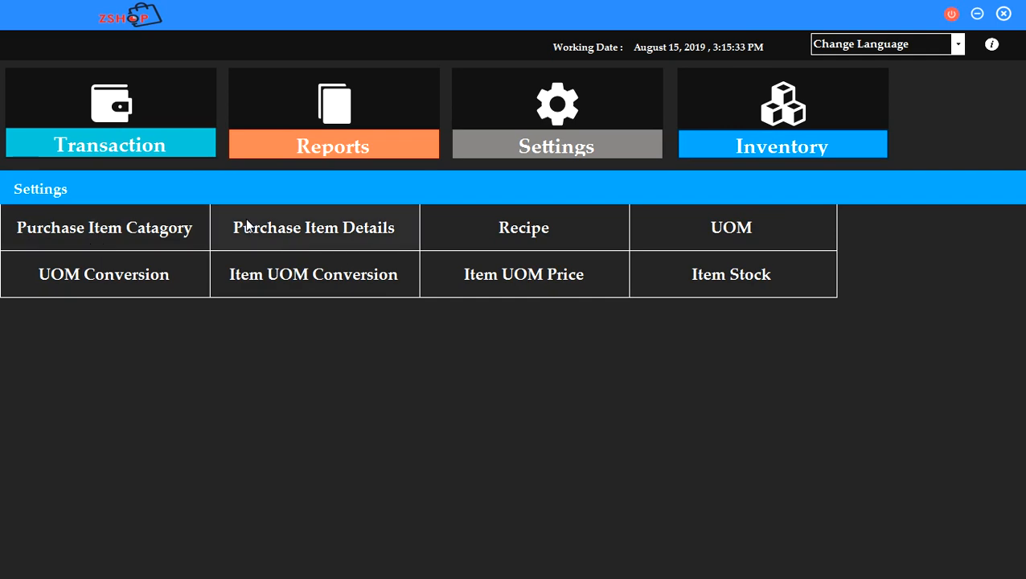
left_click(456, 234)
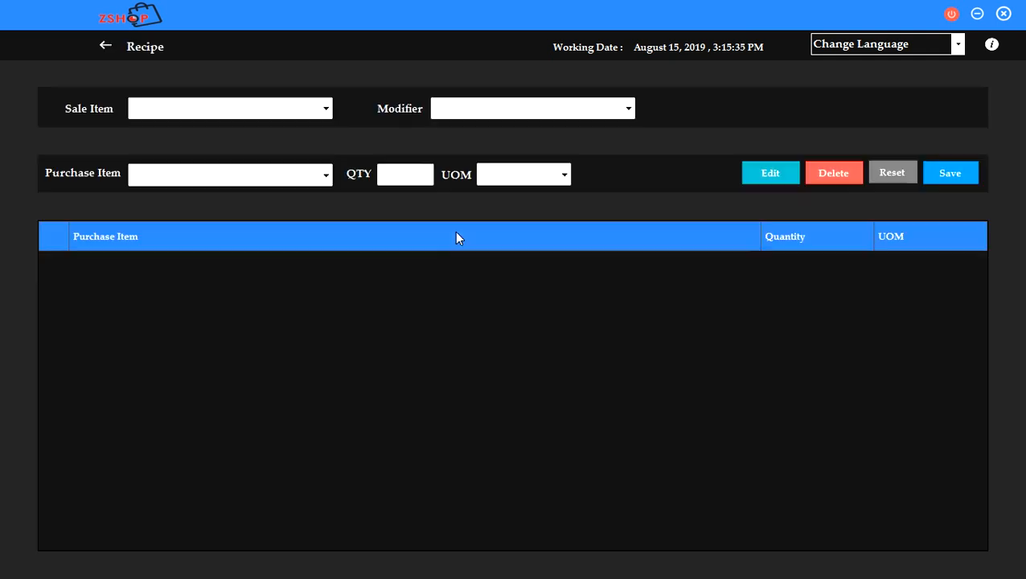
left_click(325, 109)
left_click(230, 118)
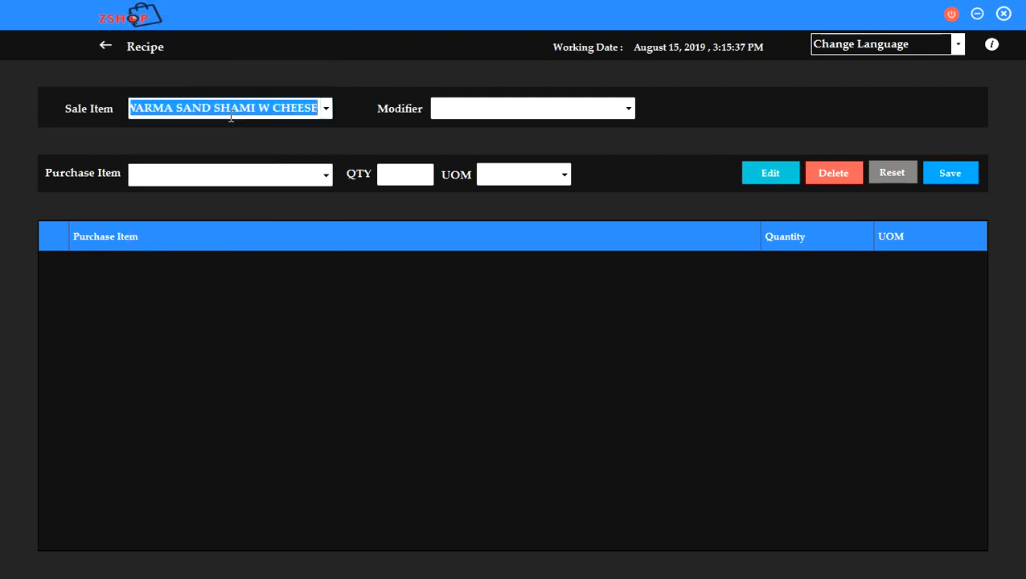
left_click(106, 45)
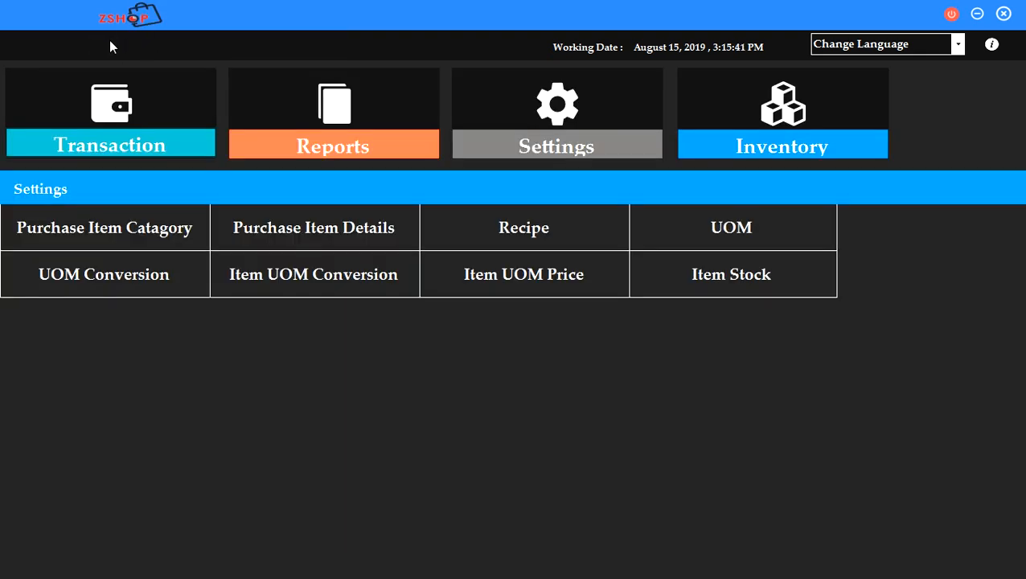
left_click(707, 283)
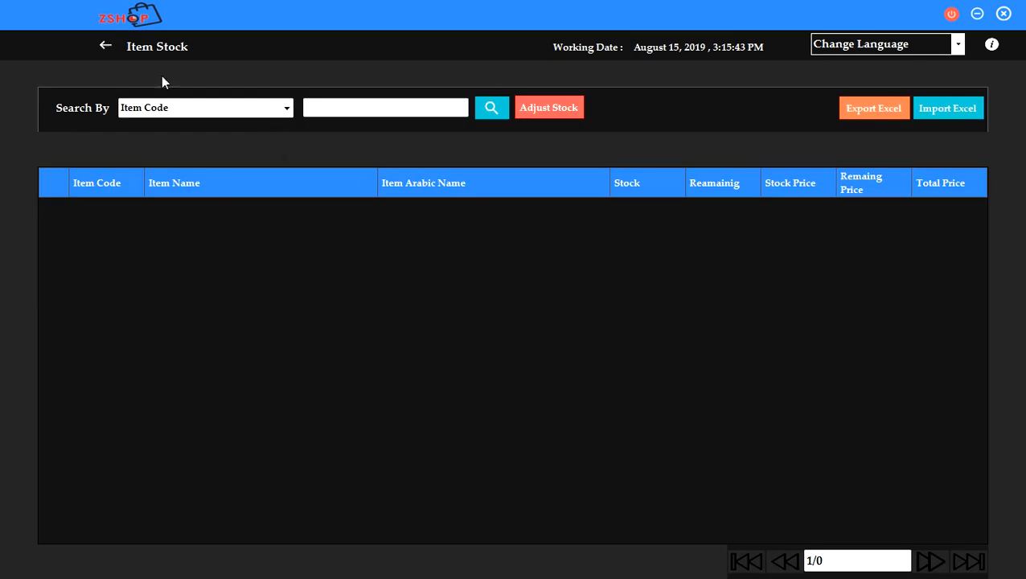
left_click(106, 47)
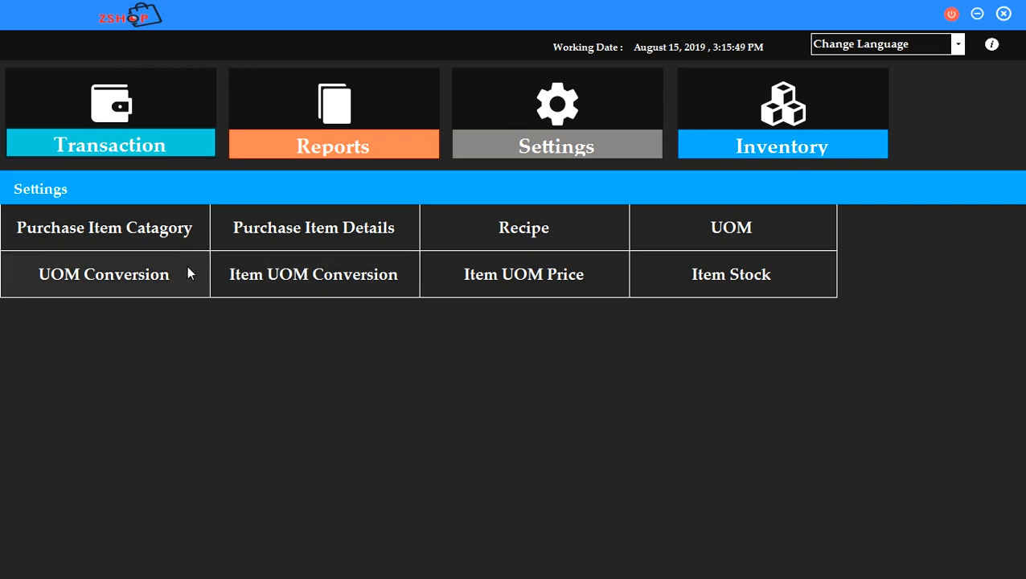
View the Sales Invoice report, then open Sales Details for 15-08-2019.
left_click(339, 149)
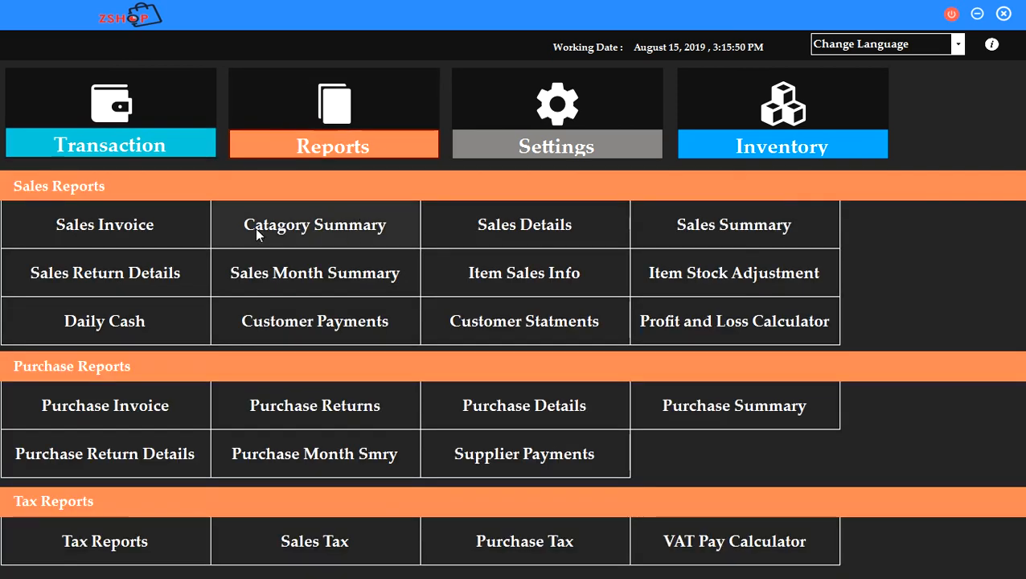
left_click(173, 227)
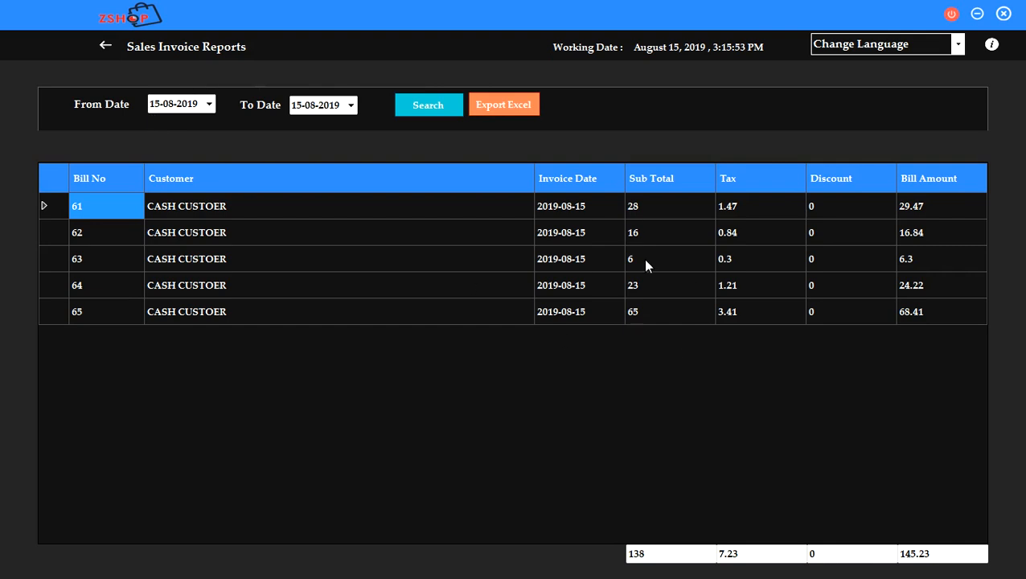
left_click(109, 45)
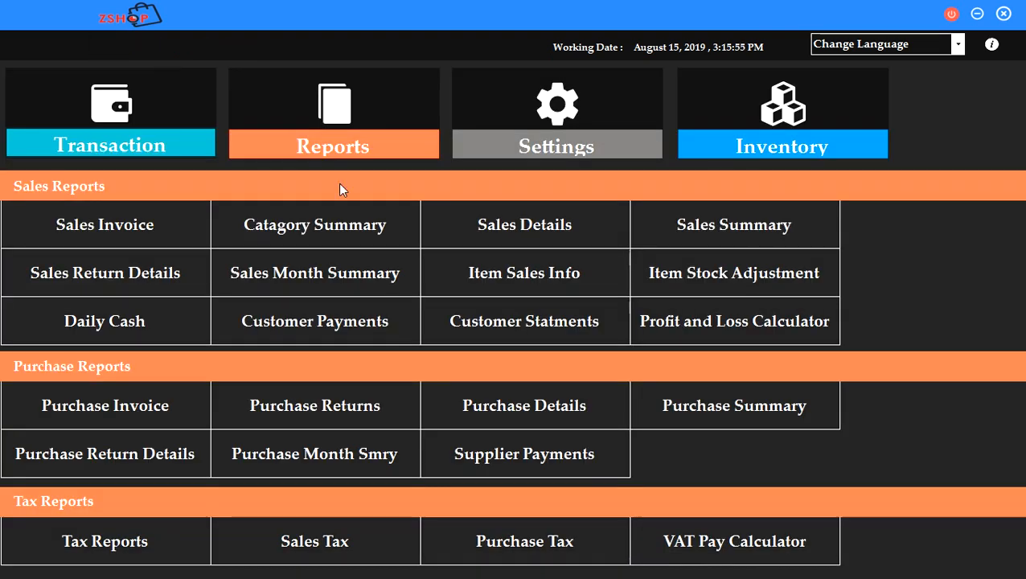
left_click(512, 267)
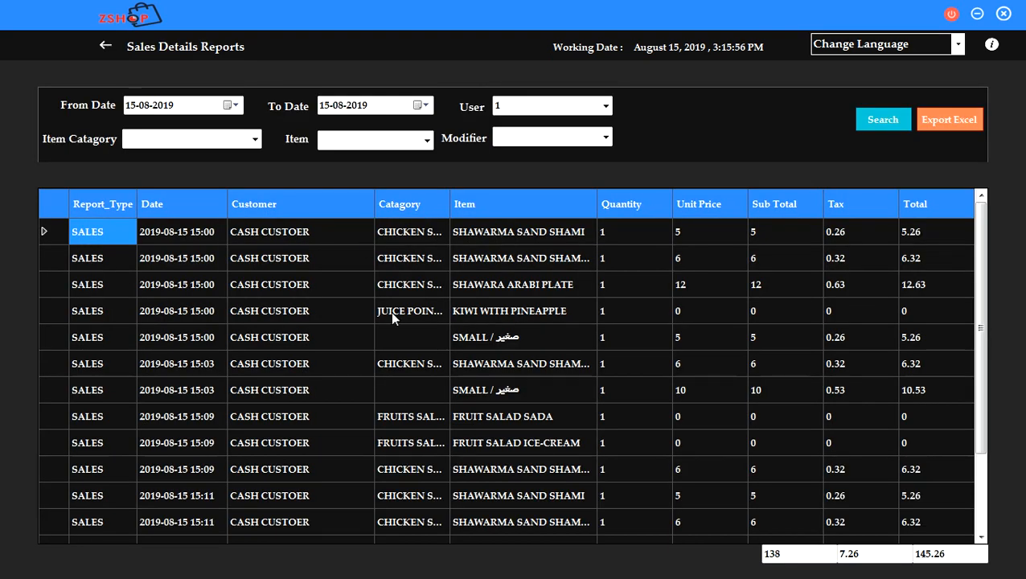
Filter the sales details by the FRUITS SALAD category and search.
left_click(259, 140)
left_click(218, 155)
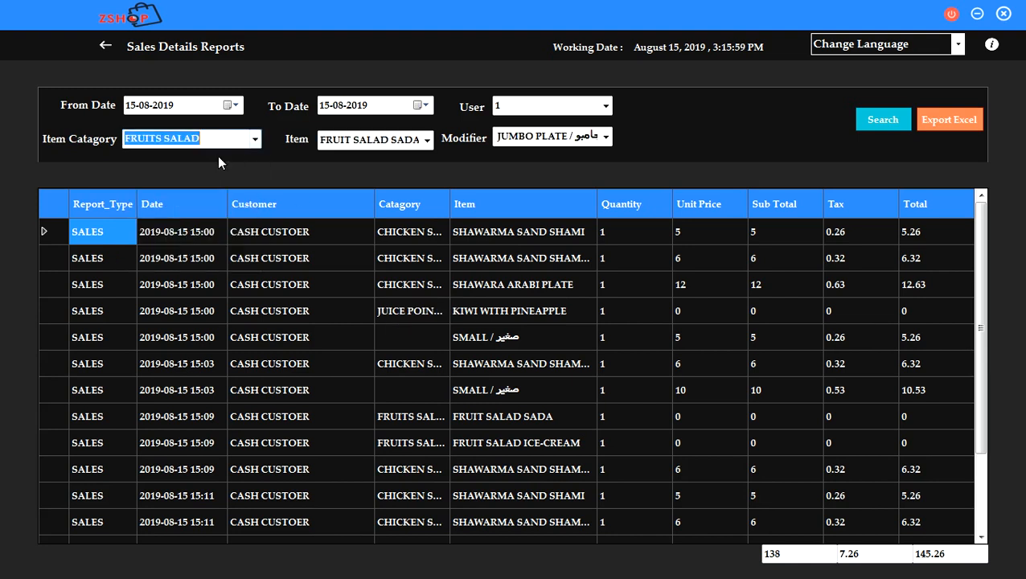
left_click(890, 136)
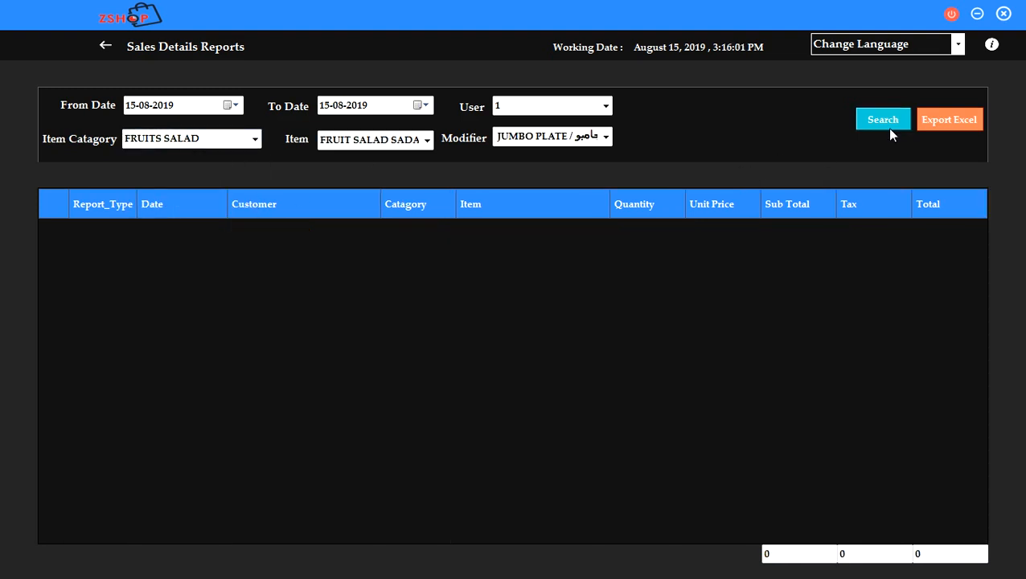
Search by CHICKEN SHAWARMA category and inspect the first sale's quantity, price, subtotal and tax.
left_click(255, 139)
left_click(218, 175)
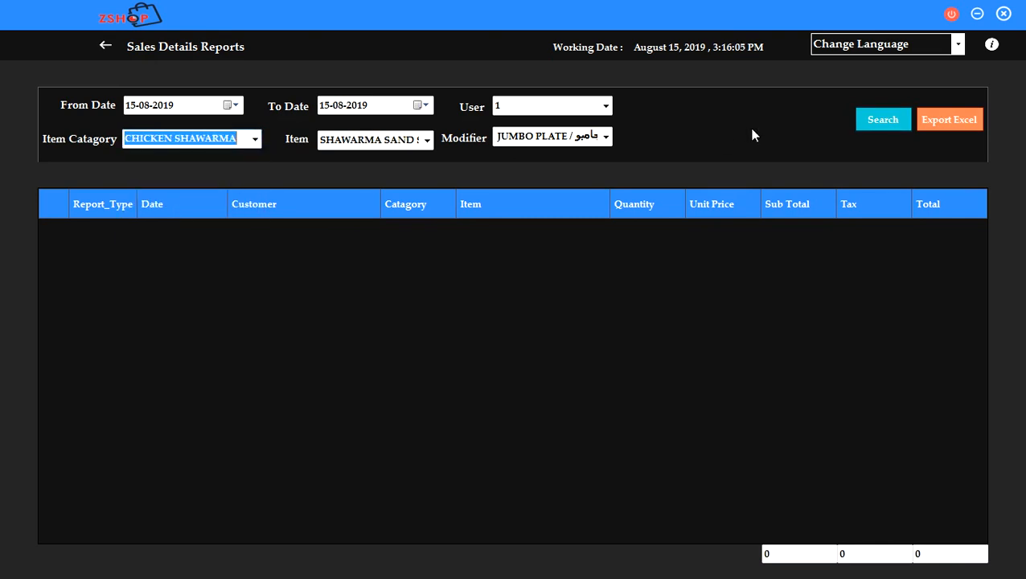
left_click(887, 123)
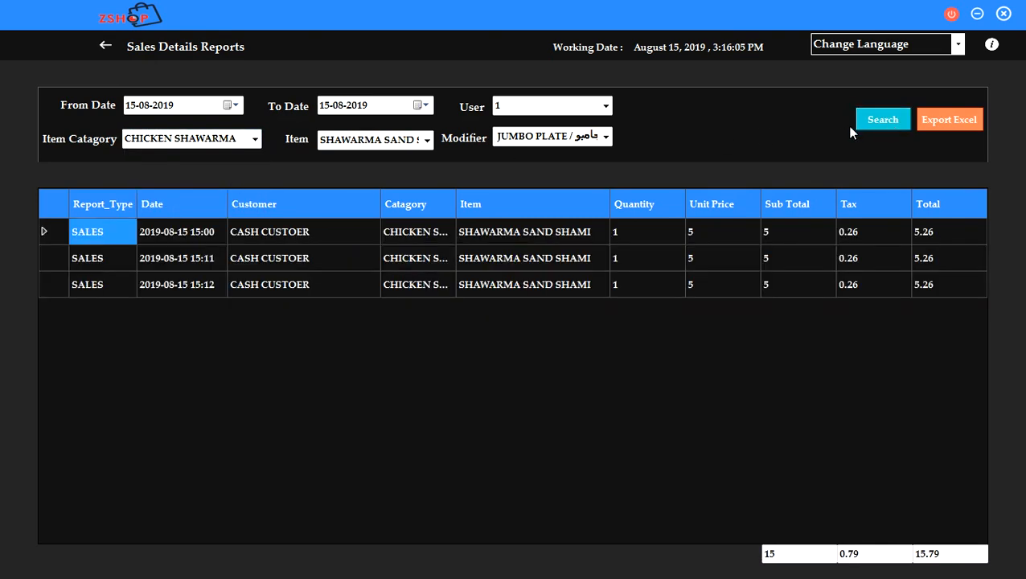
left_click(626, 232)
left_click(699, 236)
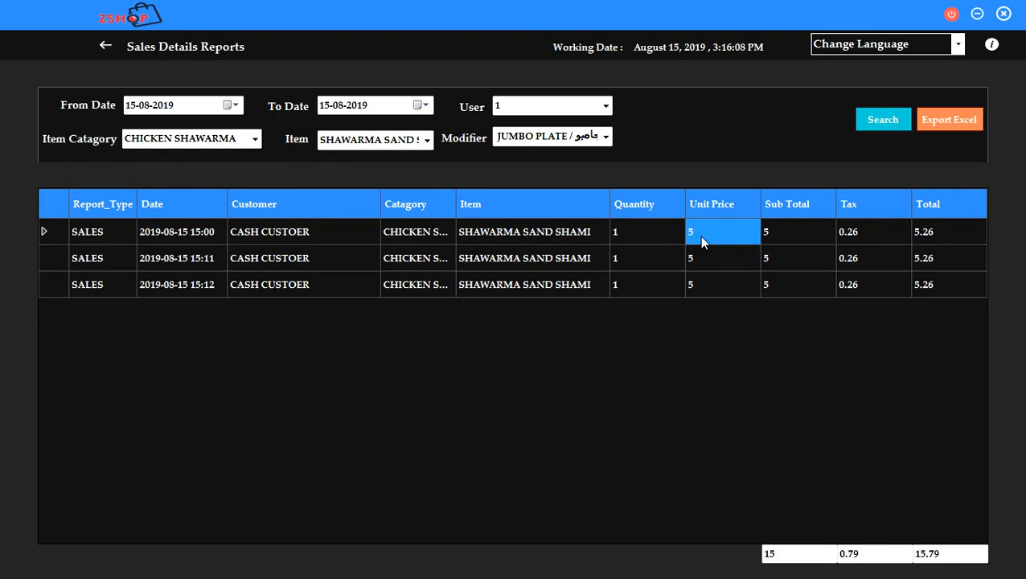
left_click(768, 234)
left_click(850, 233)
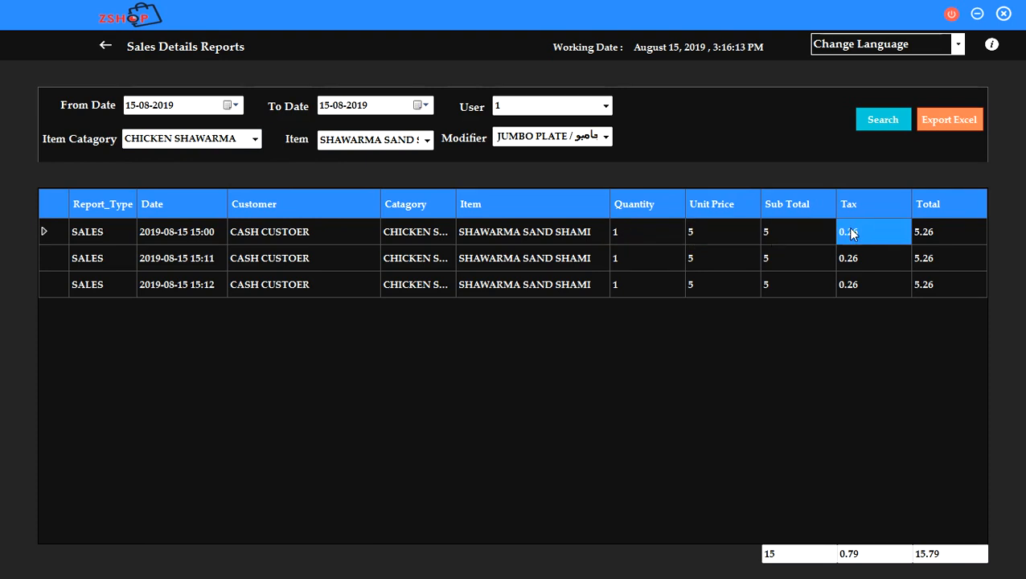
Pick item SHAWARMA SANDWICH JUMBO WITH CHEESE, glance at modifier and user filters, and go back.
left_click(427, 140)
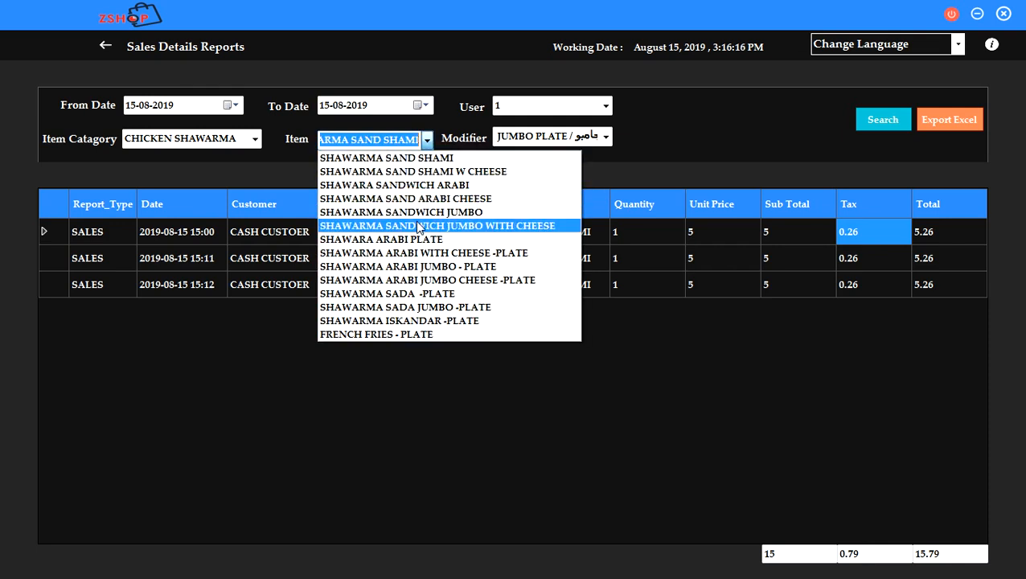
left_click(417, 226)
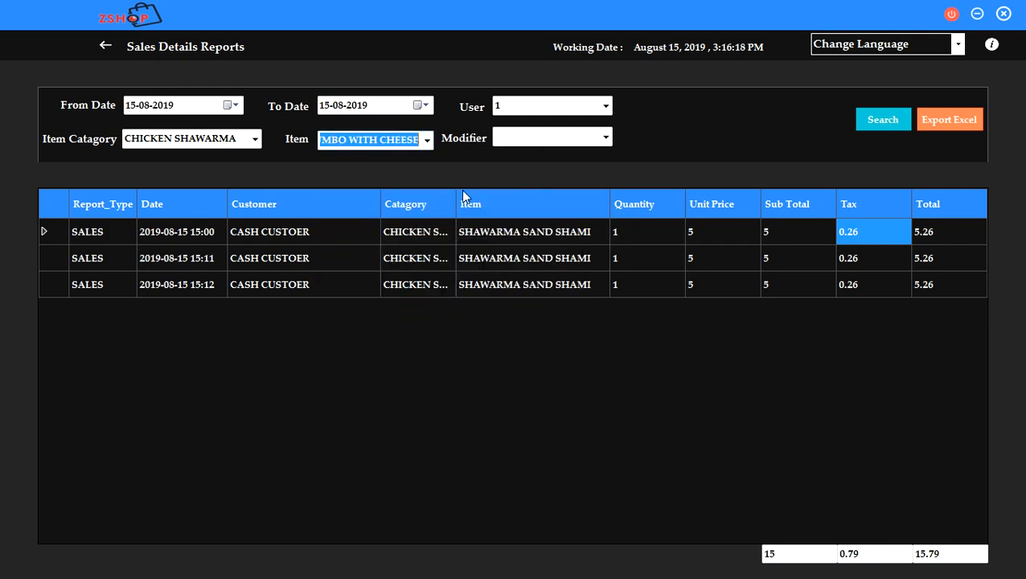
left_click(605, 140)
left_click(605, 107)
left_click(605, 106)
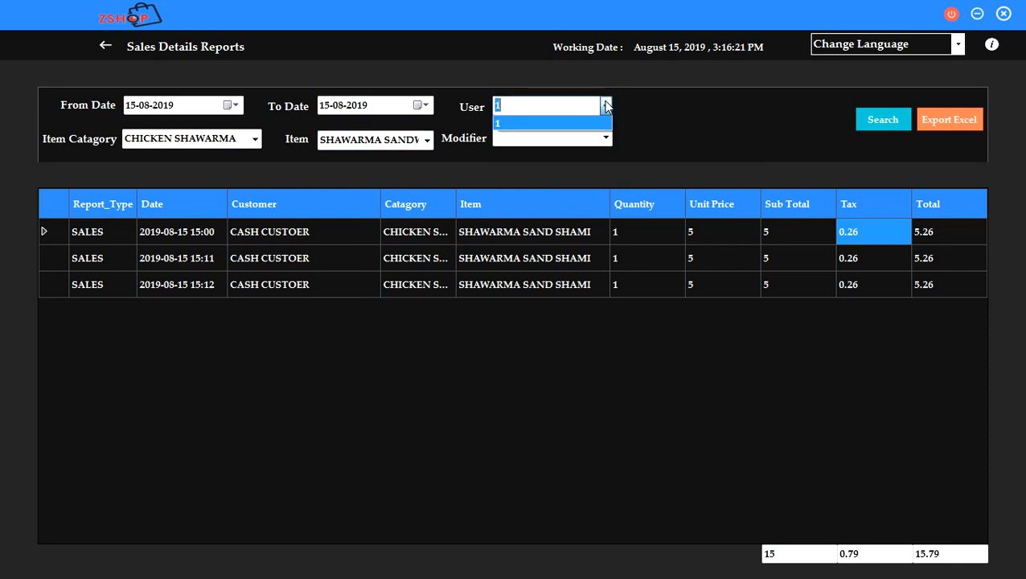
left_click(108, 45)
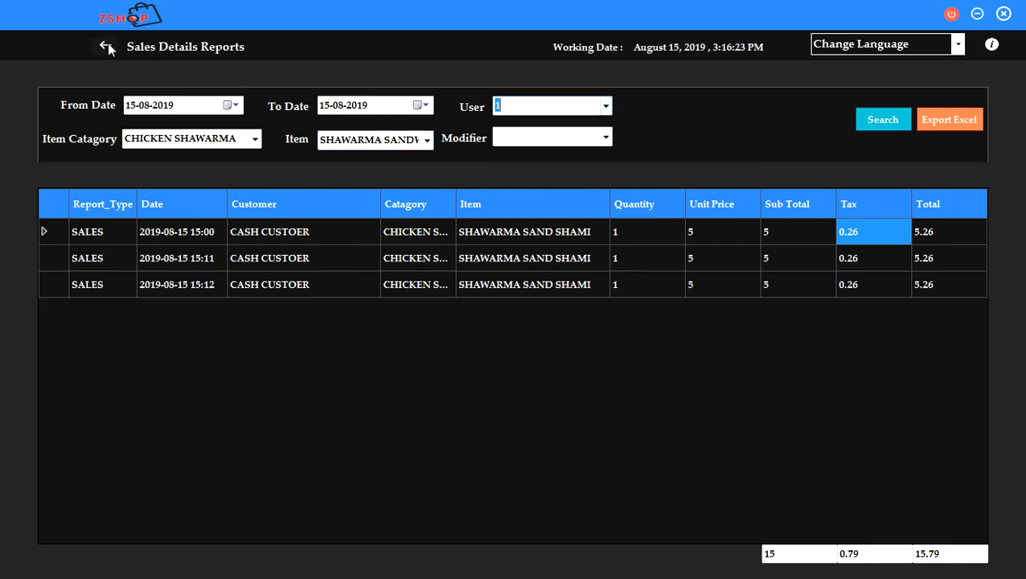
left_click(107, 45)
View the Sales Invoice and Category Summary reports in turn.
left_click(161, 233)
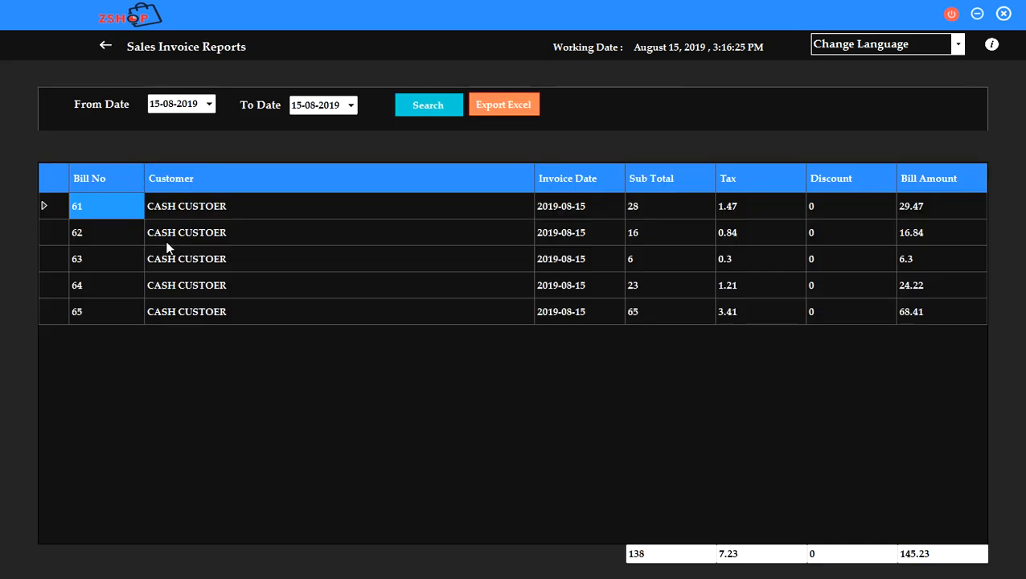
left_click(108, 45)
left_click(346, 222)
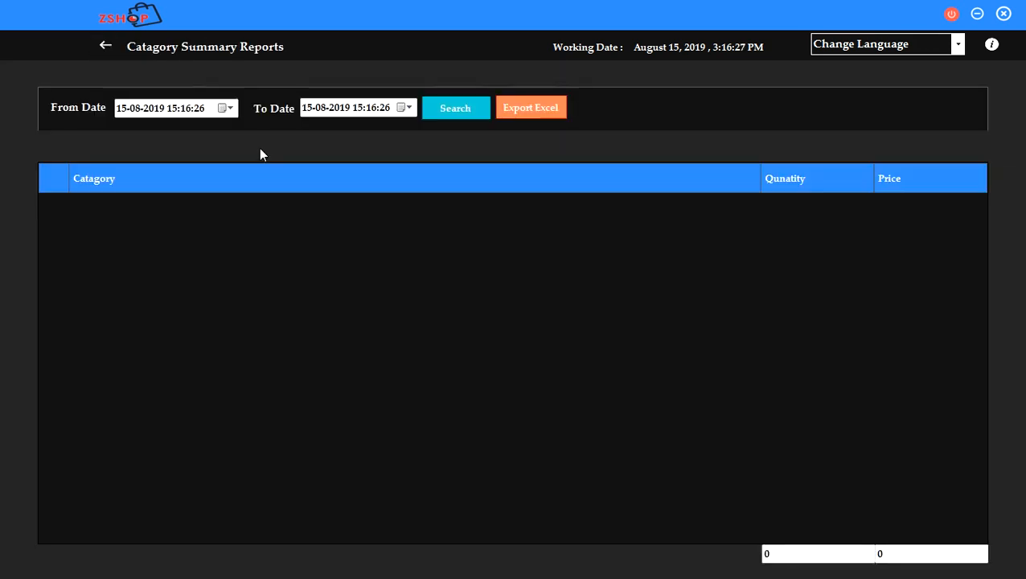
left_click(173, 109)
left_click(111, 45)
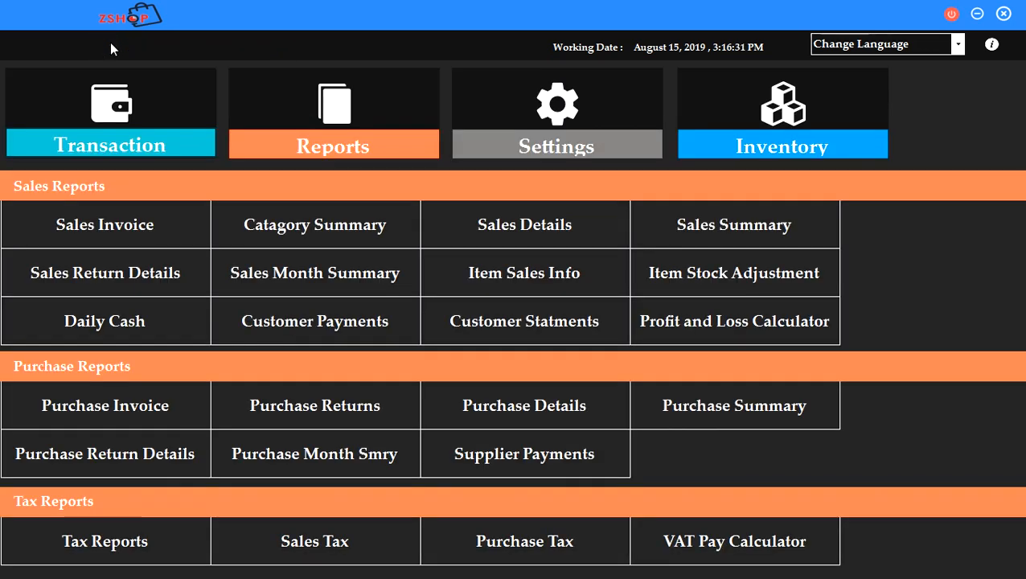
View the Daily Cash report, then close zCafeBack.
left_click(170, 322)
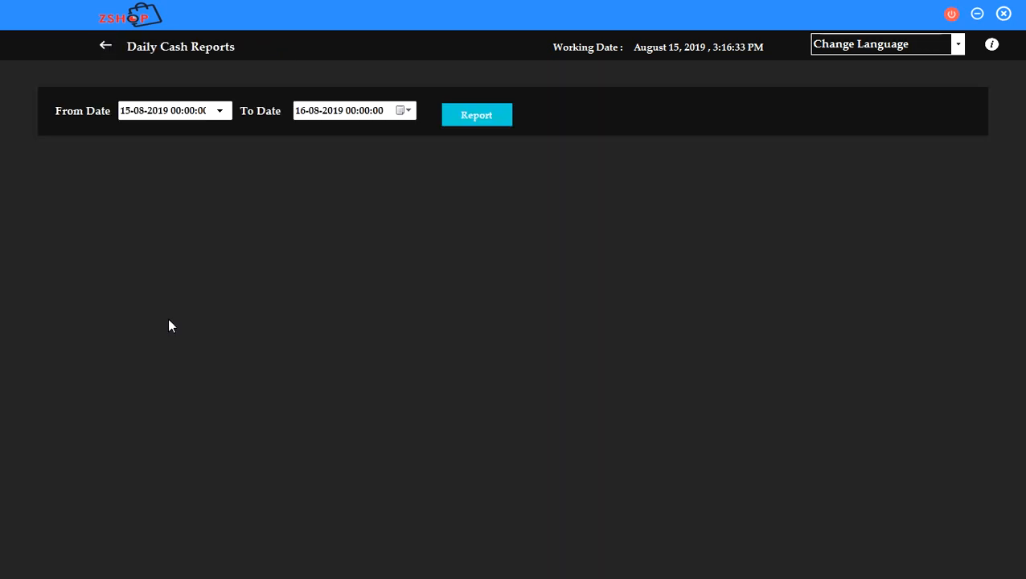
left_click(102, 45)
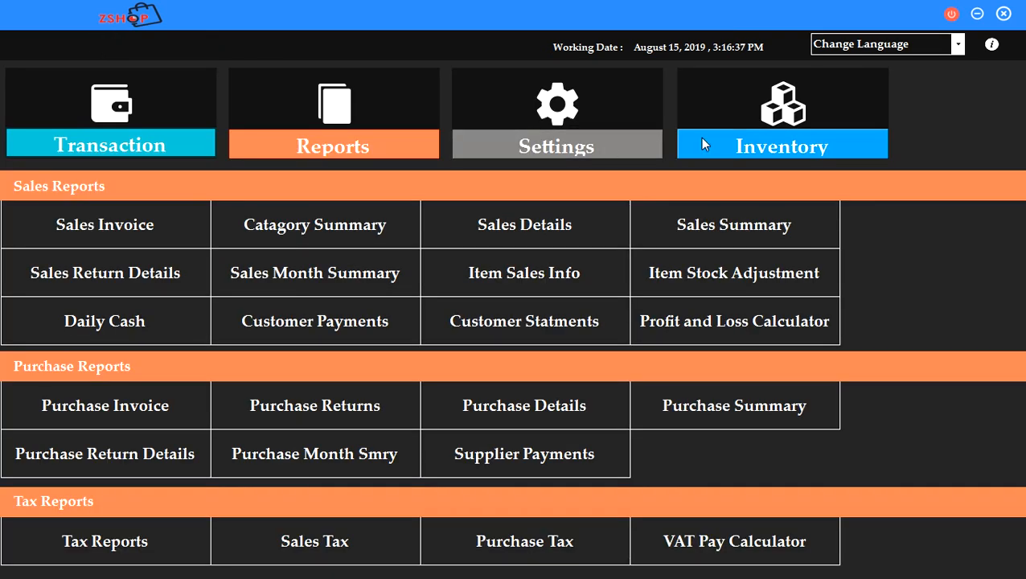
left_click(1003, 16)
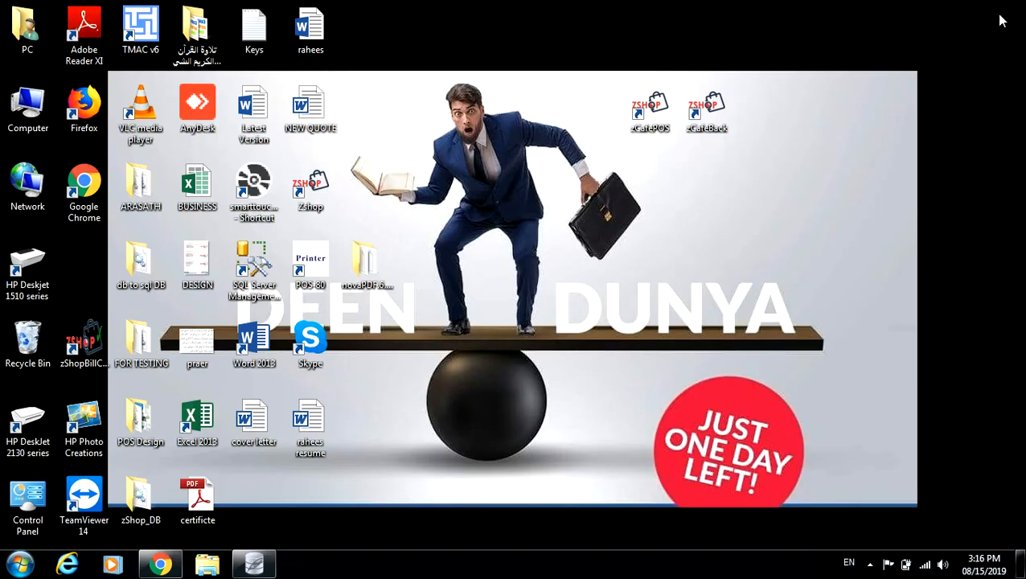